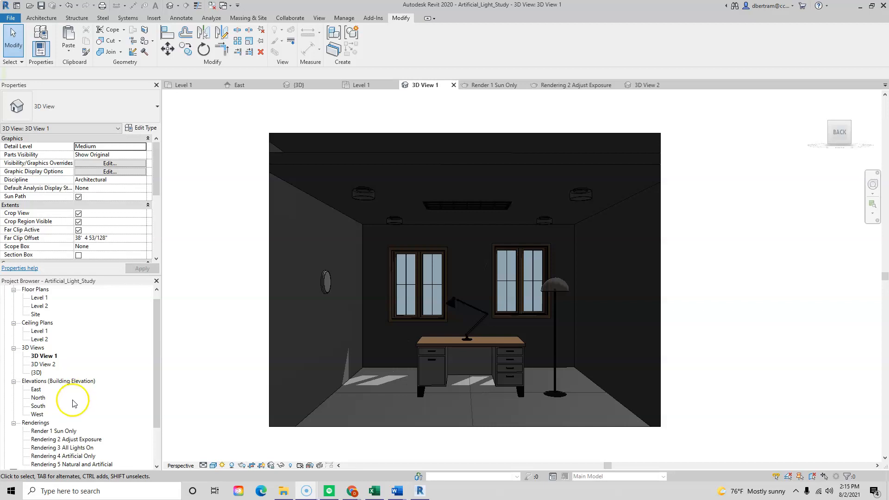
Open the default {3D} view and delete the duplicate room together with the four detached light fixtures beside it
{"action": "scroll", "coordinate": [490, 271], "scroll_direction": "up", "scroll_amount": 3}
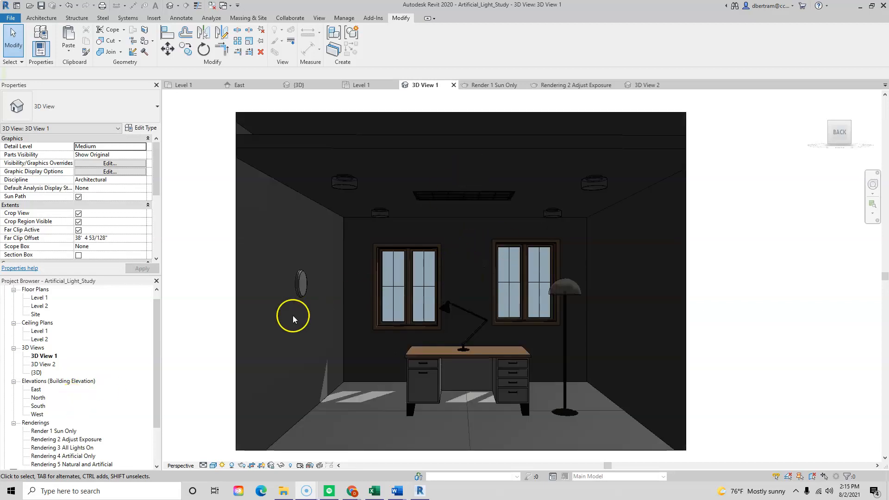
{"action": "scroll", "coordinate": [236, 388], "scroll_direction": "down", "scroll_amount": 2}
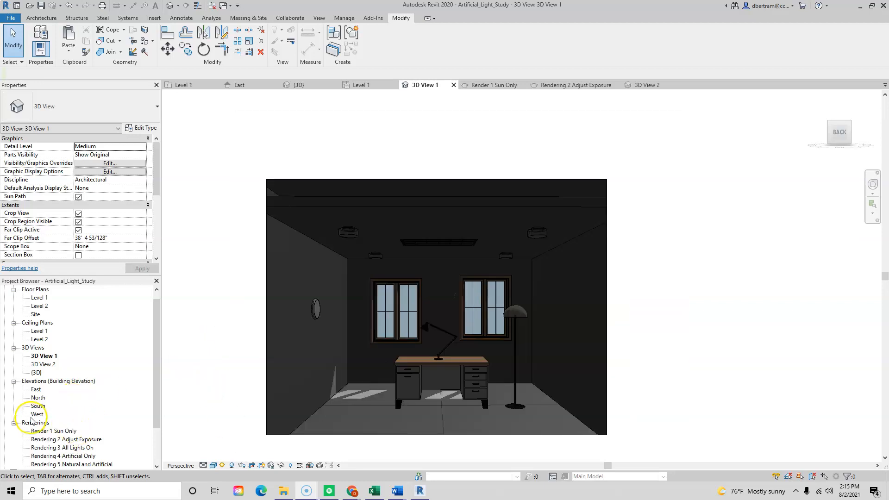
{"action": "double_click", "coordinate": [36, 372]}
{"action": "scroll", "coordinate": [466, 350], "scroll_direction": "down", "scroll_amount": 5}
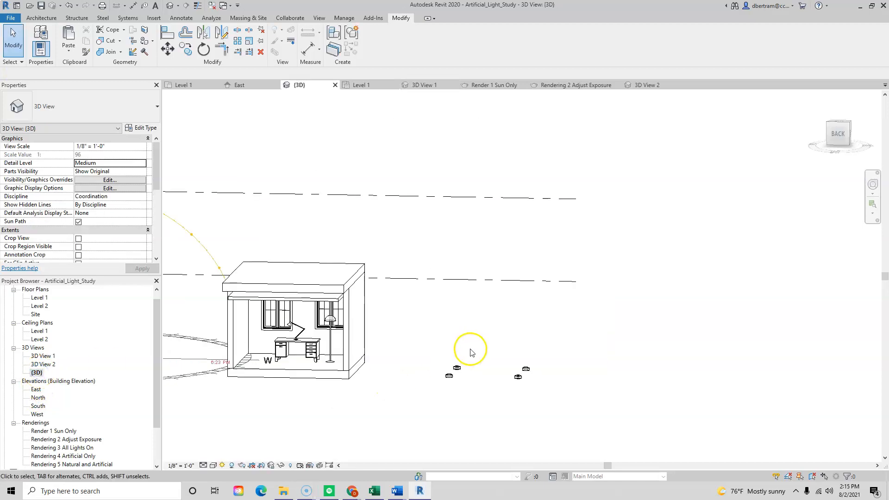
{"action": "scroll", "coordinate": [356, 388], "scroll_direction": "up", "scroll_amount": 2}
{"action": "left_click_drag", "start_coordinate": [357, 239], "coordinate": [650, 427]}
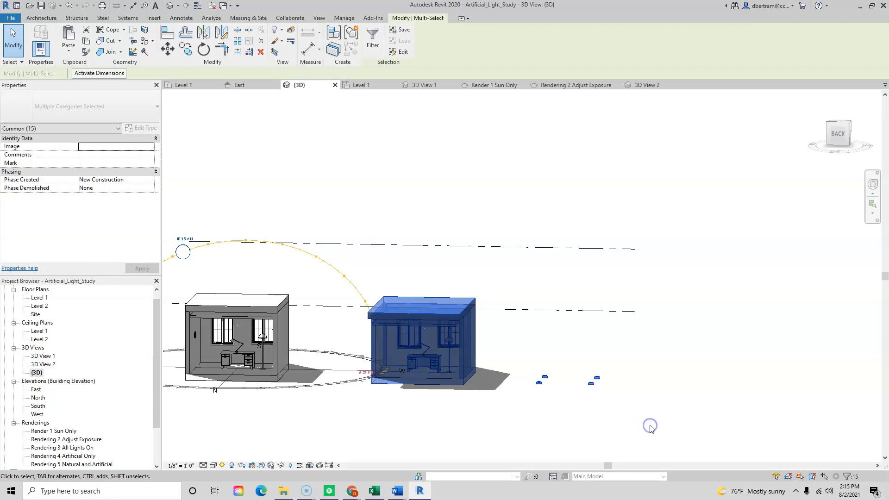
{"action": "key", "text": "Delete"}
{"action": "scroll", "coordinate": [426, 405], "scroll_direction": "down", "scroll_amount": 2}
{"action": "scroll", "coordinate": [230, 367], "scroll_direction": "up", "scroll_amount": 4}
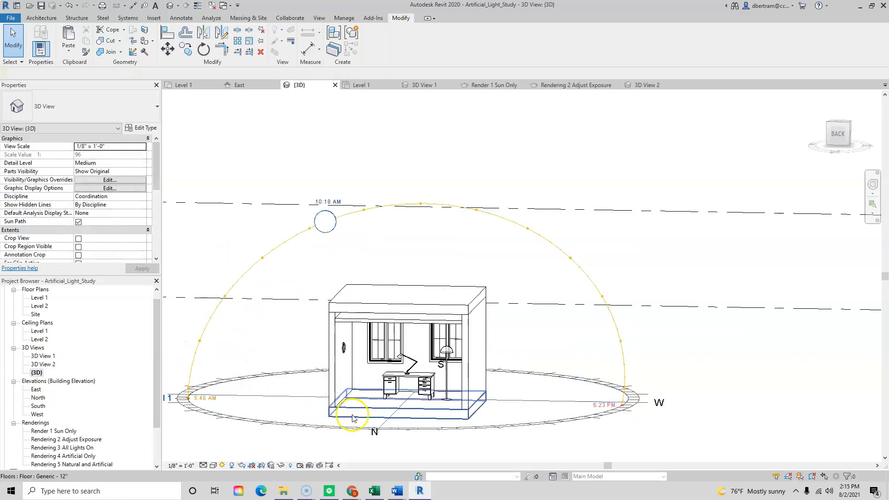
Inspect the remaining room from its open side, including the windows, desk, lamps and compound ceiling
{"action": "mouse_move", "coordinate": [444, 356]}
{"action": "middle_mouse_down", "text": "shift"}
{"action": "mouse_move", "coordinate": [403, 408]}
{"action": "mouse_move", "coordinate": [409, 421]}
{"action": "mouse_move", "coordinate": [419, 397]}
{"action": "mouse_move", "coordinate": [471, 376]}
{"action": "middle_mouse_up", "text": "shift"}
{"action": "scroll", "coordinate": [383, 456], "scroll_direction": "up", "scroll_amount": 3}
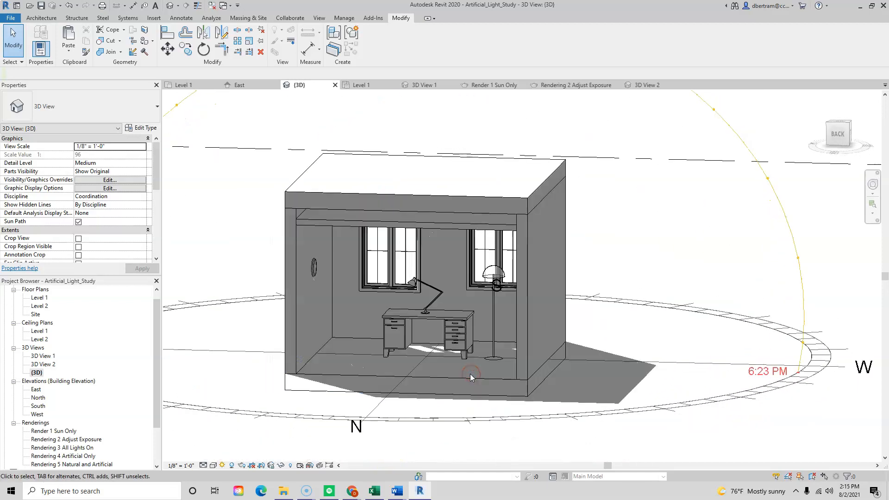
{"action": "scroll", "coordinate": [481, 301], "scroll_direction": "up", "scroll_amount": 2}
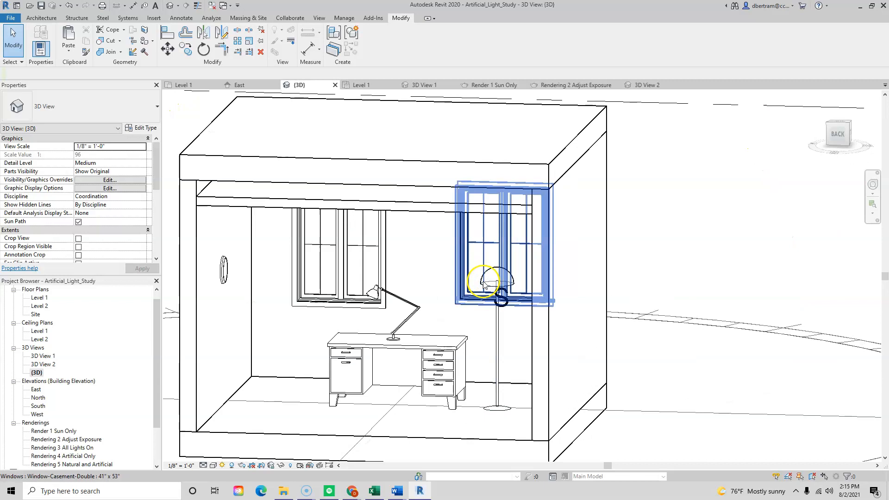
{"action": "scroll", "coordinate": [478, 316], "scroll_direction": "down", "scroll_amount": 3}
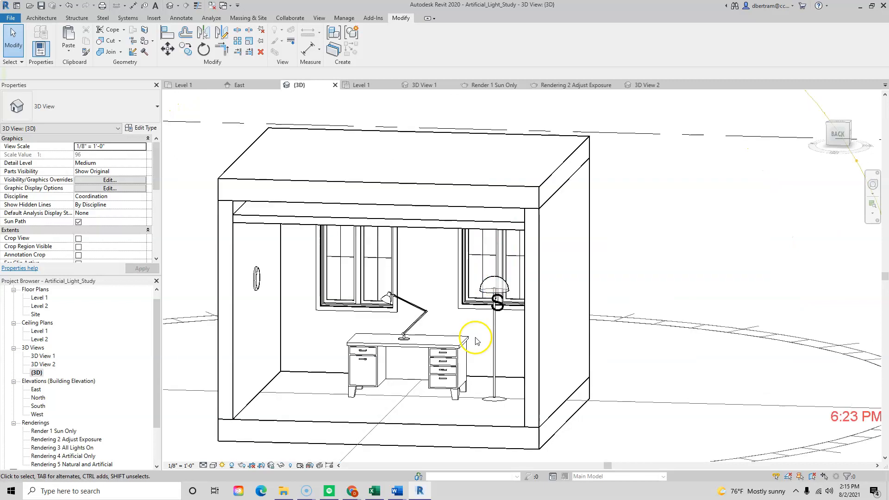
{"action": "middle_click_drag", "start_coordinate": [492, 355], "coordinate": [458, 379], "text": "shift"}
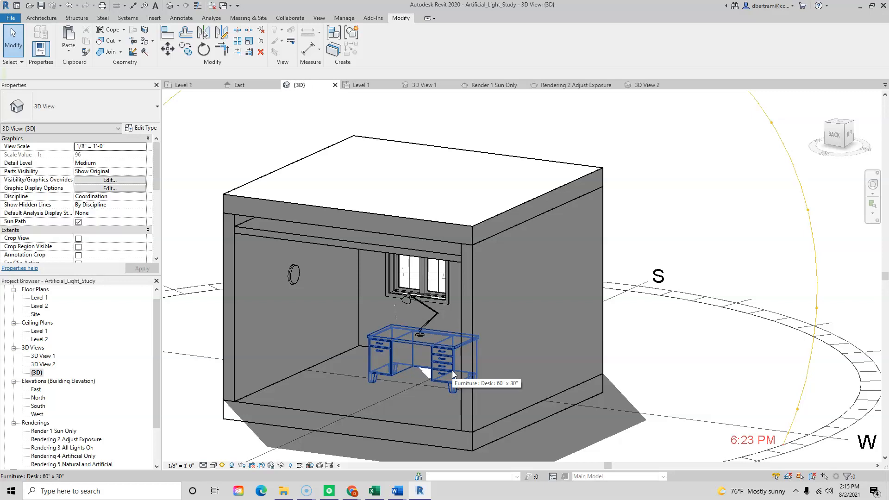
{"action": "left_click", "coordinate": [449, 255]}
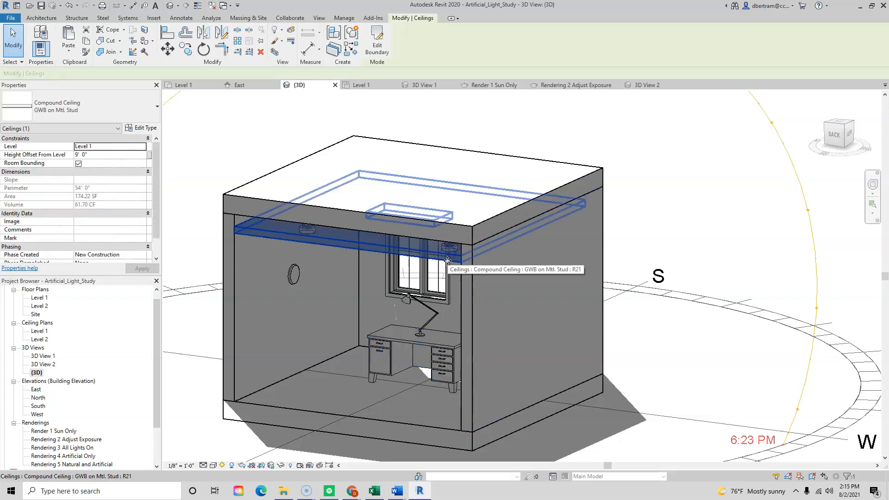
{"action": "left_click", "coordinate": [616, 387]}
{"action": "scroll", "coordinate": [609, 387], "scroll_direction": "down", "scroll_amount": 4}
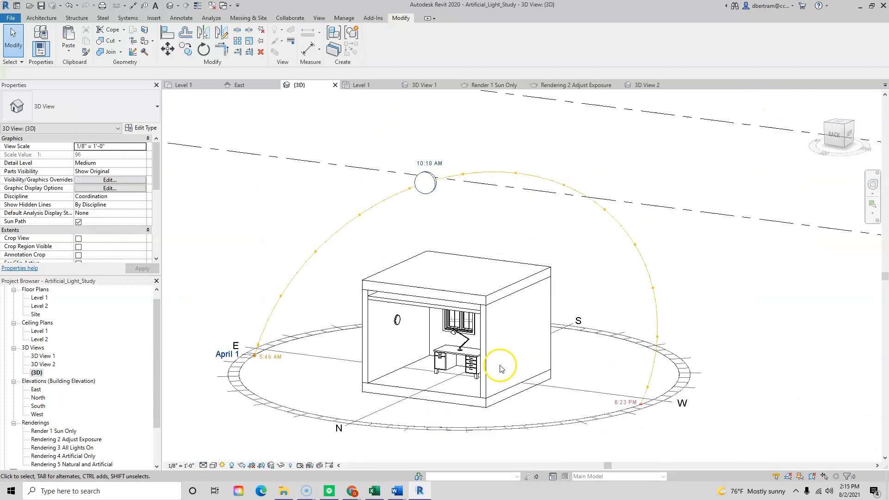
Turn the sun path off in the {3D} view, and turn it back on
{"action": "left_click", "coordinate": [222, 465]}
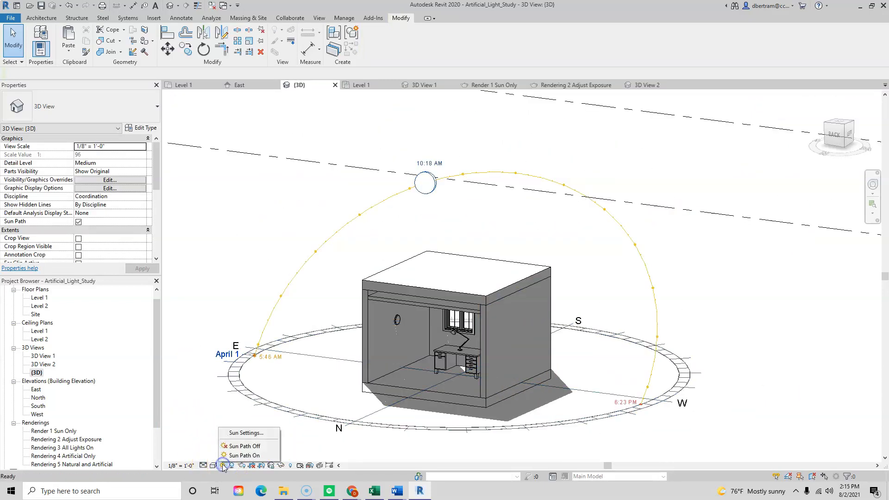
{"action": "left_click", "coordinate": [255, 446]}
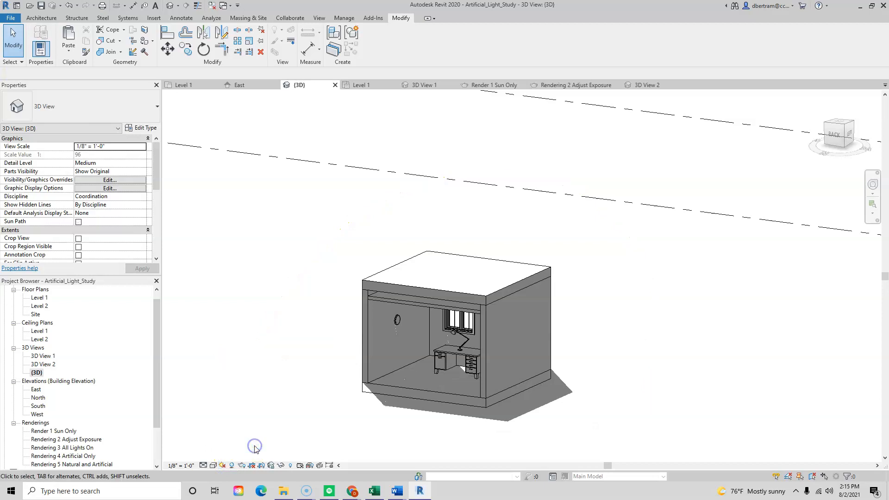
{"action": "left_click", "coordinate": [223, 465]}
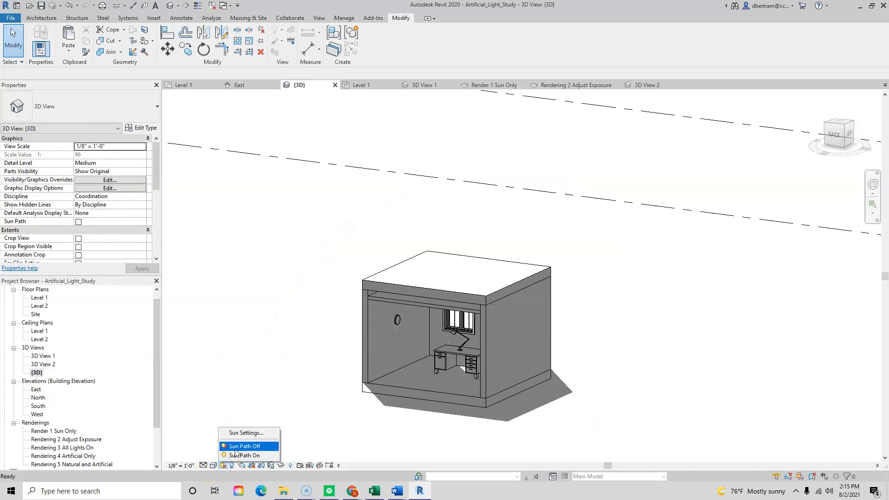
{"action": "left_click", "coordinate": [233, 448]}
{"action": "left_click", "coordinate": [222, 465]}
{"action": "left_click", "coordinate": [237, 456]}
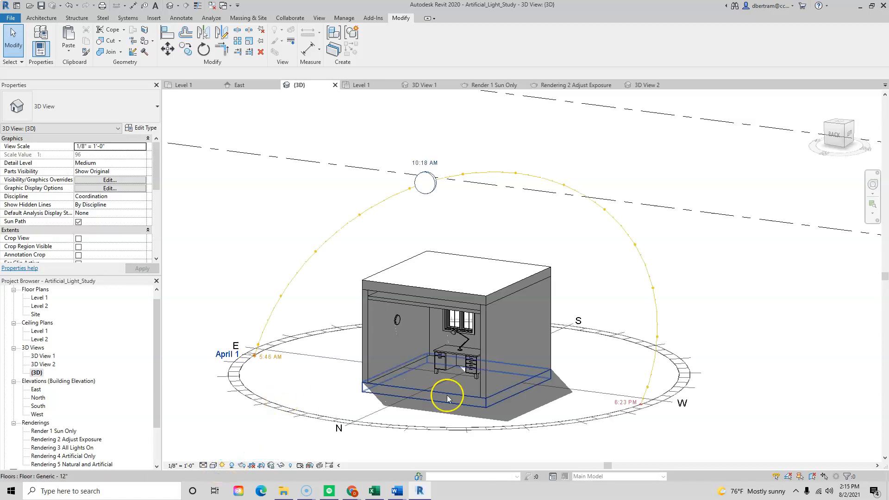
Switch the shadows off and back on in the {3D} view
{"action": "left_click", "coordinate": [462, 324]}
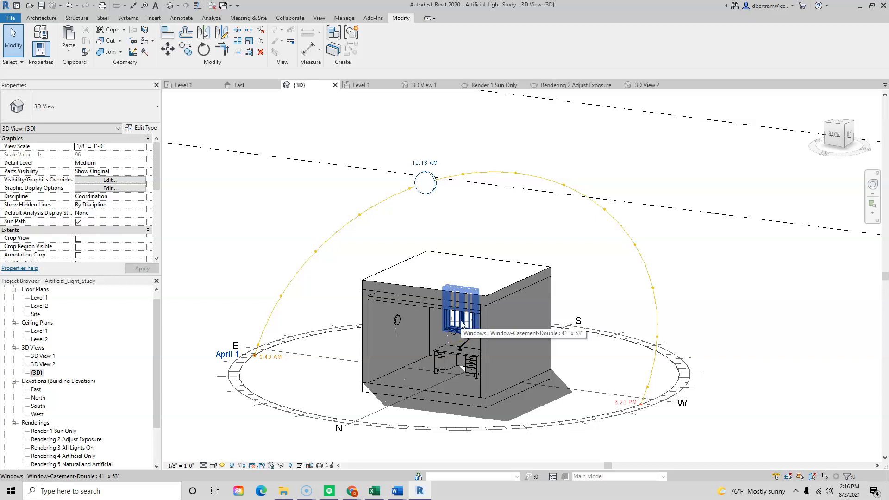
{"action": "left_click", "coordinate": [232, 465]}
{"action": "left_click", "coordinate": [232, 465]}
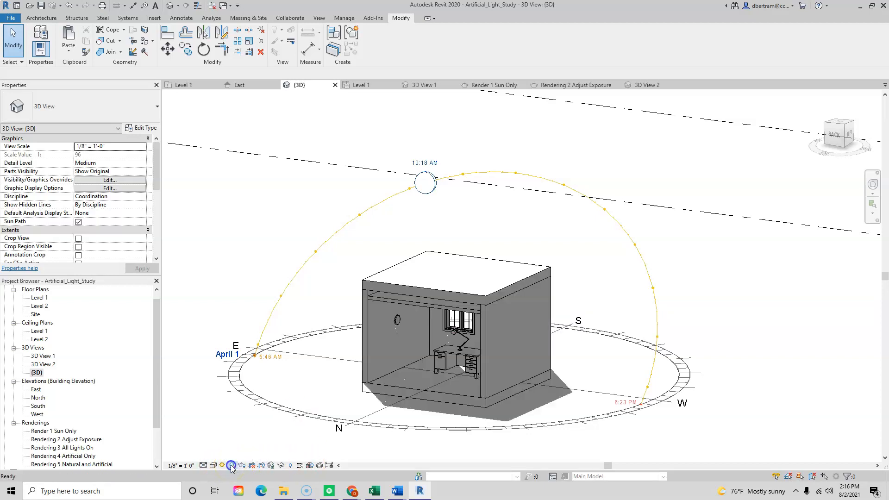
Open the 3D View 1 perspective and examine the sunlight falling on the floor around the desk
{"action": "double_click", "coordinate": [41, 357]}
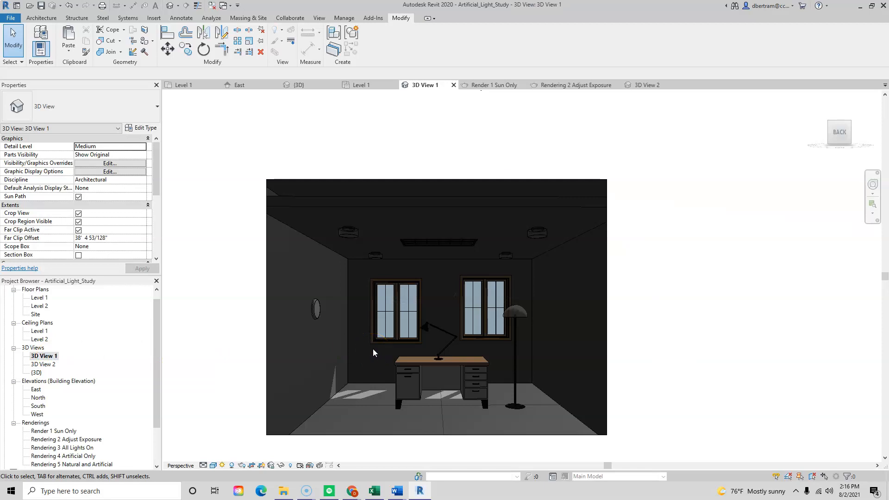
{"action": "scroll", "coordinate": [460, 371], "scroll_direction": "up", "scroll_amount": 2}
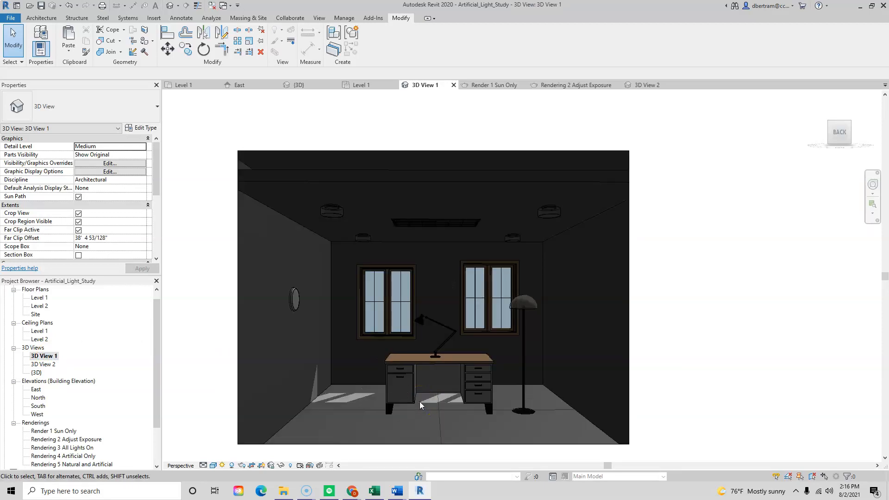
{"action": "left_click", "coordinate": [421, 392]}
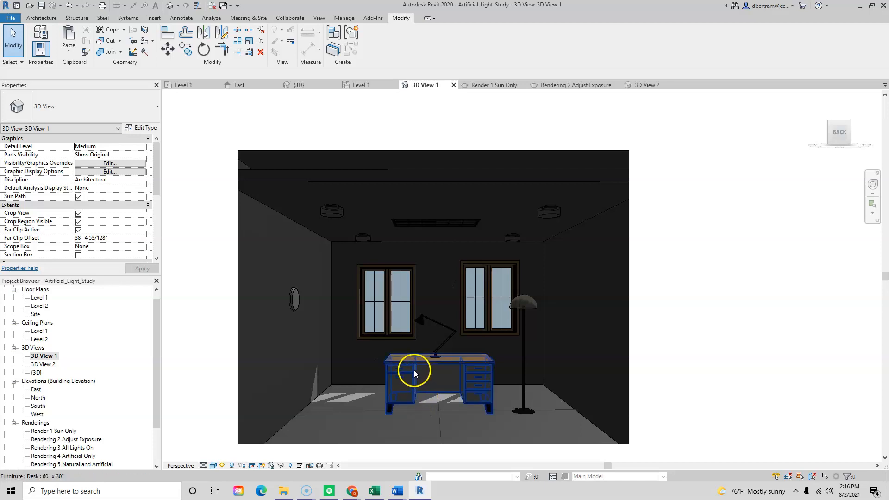
{"action": "key", "text": "Escape"}
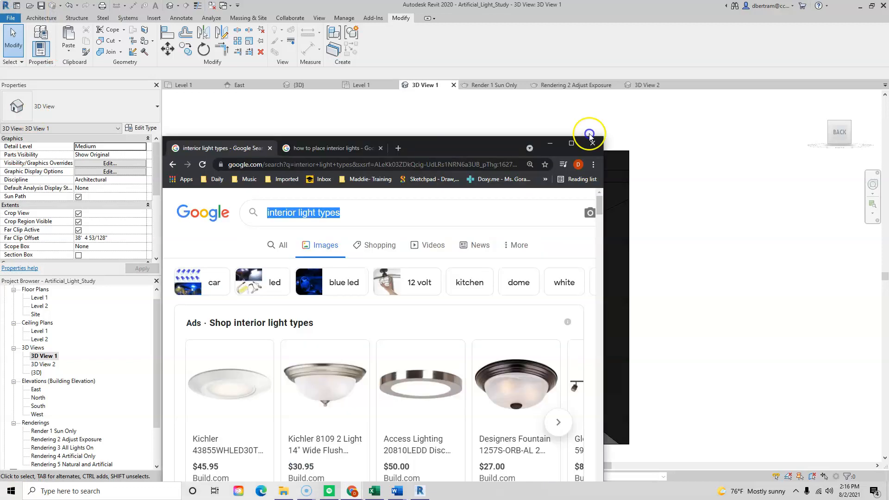
Switch to Chrome, maximize its window and browse the image results for "interior light types"
{"action": "left_click_drag", "start_coordinate": [589, 135], "coordinate": [431, 8]}
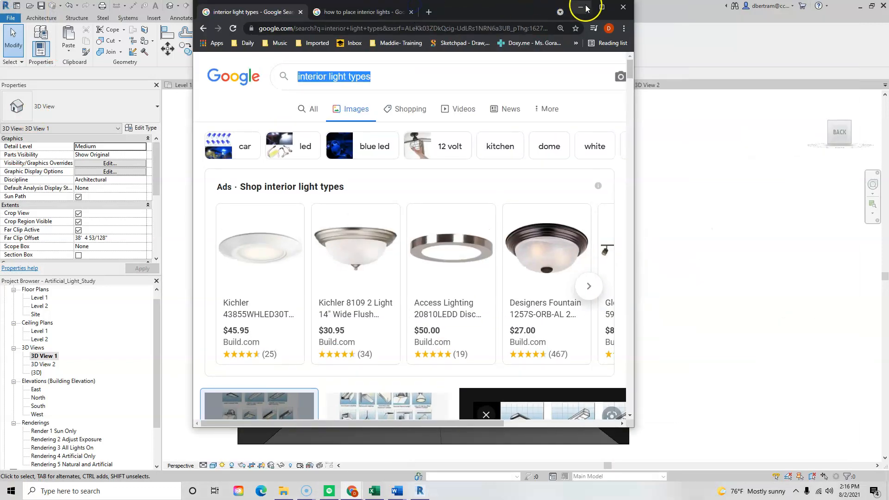
{"action": "left_click", "coordinate": [599, 7]}
{"action": "mouse_move", "coordinate": [450, 343]}
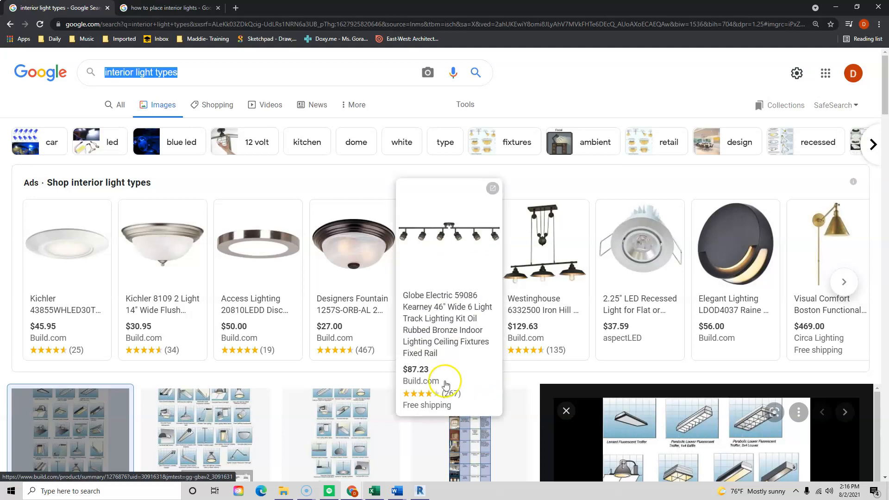
{"action": "scroll", "coordinate": [398, 407], "scroll_direction": "down", "scroll_amount": 3}
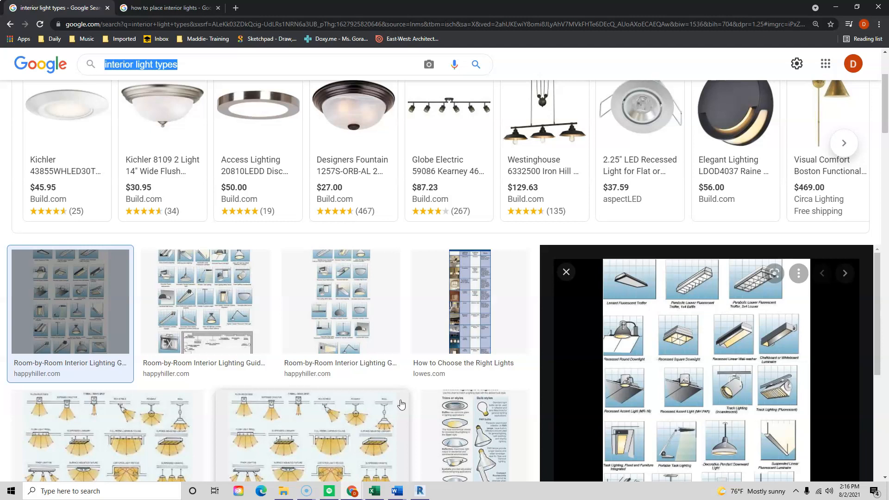
{"action": "scroll", "coordinate": [401, 405], "scroll_direction": "down", "scroll_amount": 1}
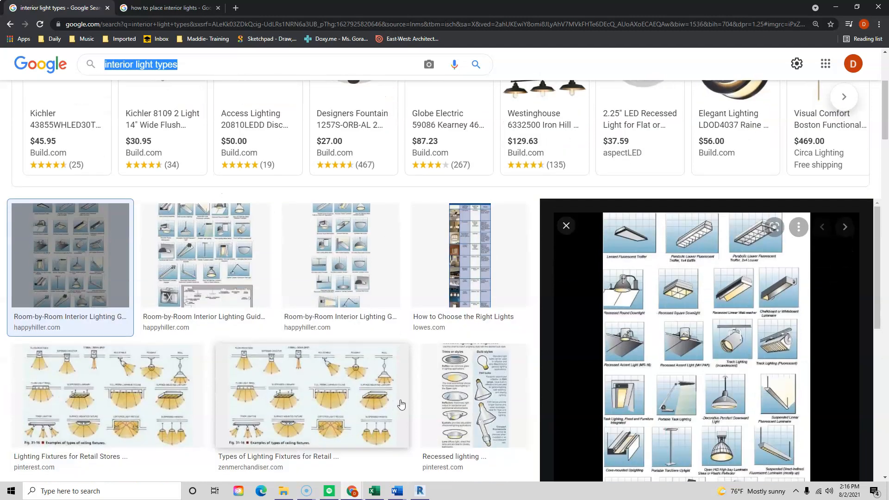
{"action": "scroll", "coordinate": [398, 405], "scroll_direction": "up", "scroll_amount": 4}
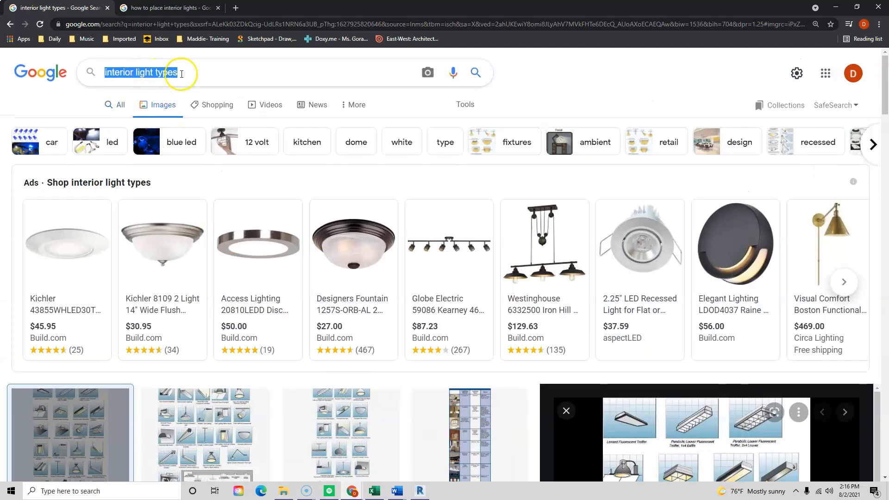
Look through the Google search results for "how to place interior lights"
{"action": "left_click", "coordinate": [174, 10]}
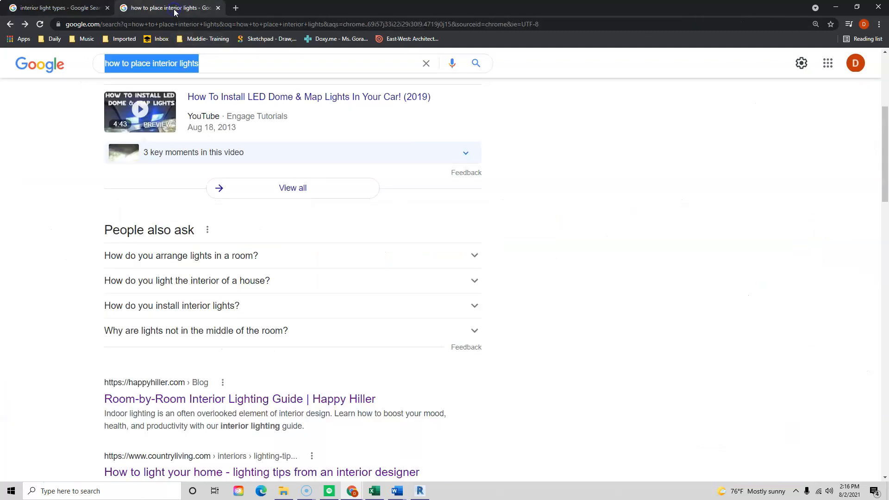
{"action": "left_click", "coordinate": [212, 63]}
{"action": "scroll", "coordinate": [281, 373], "scroll_direction": "down", "scroll_amount": 3}
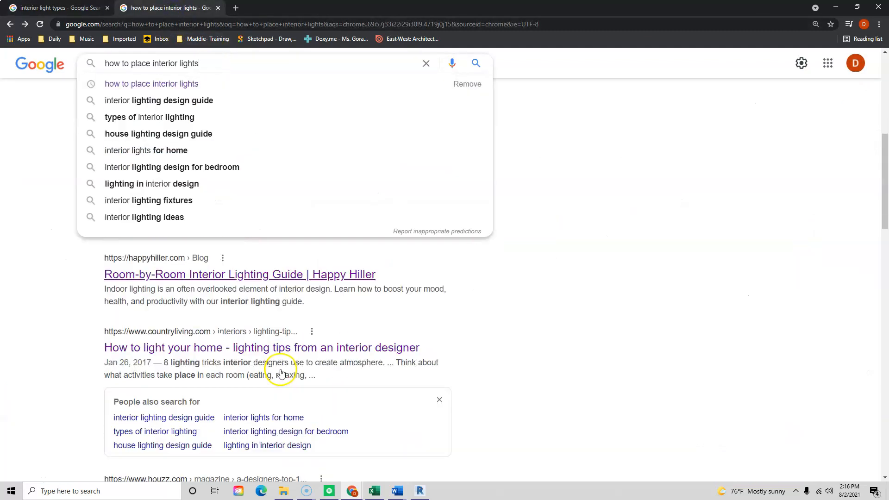
{"action": "scroll", "coordinate": [280, 373], "scroll_direction": "down", "scroll_amount": 1}
{"action": "scroll", "coordinate": [617, 343], "scroll_direction": "up", "scroll_amount": 1}
{"action": "left_click", "coordinate": [617, 343]}
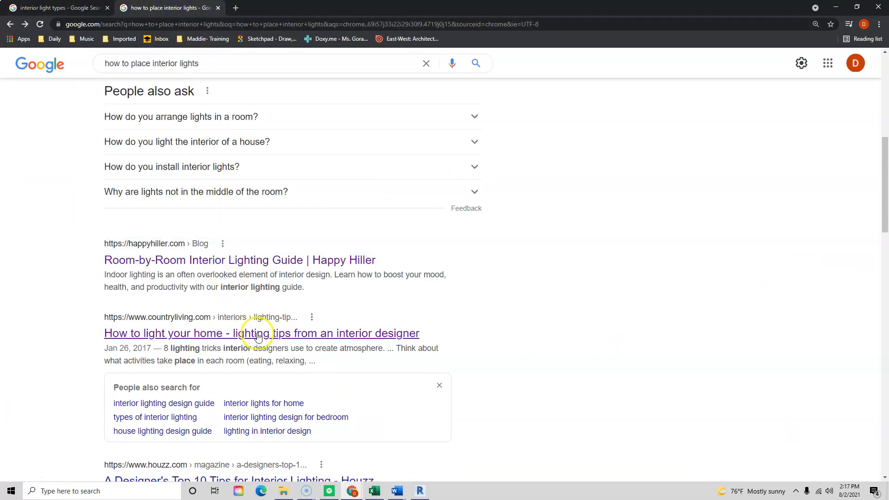
{"action": "scroll", "coordinate": [258, 336], "scroll_direction": "down", "scroll_amount": 4}
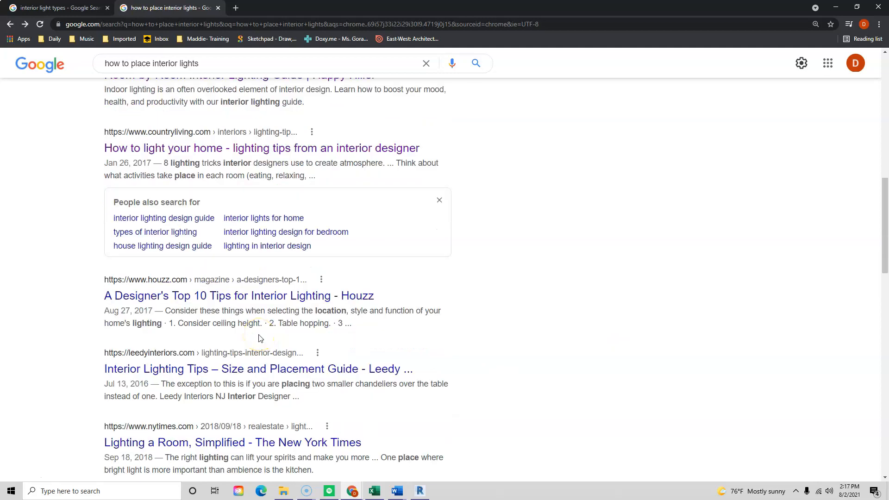
{"action": "scroll", "coordinate": [258, 338], "scroll_direction": "up", "scroll_amount": 9}
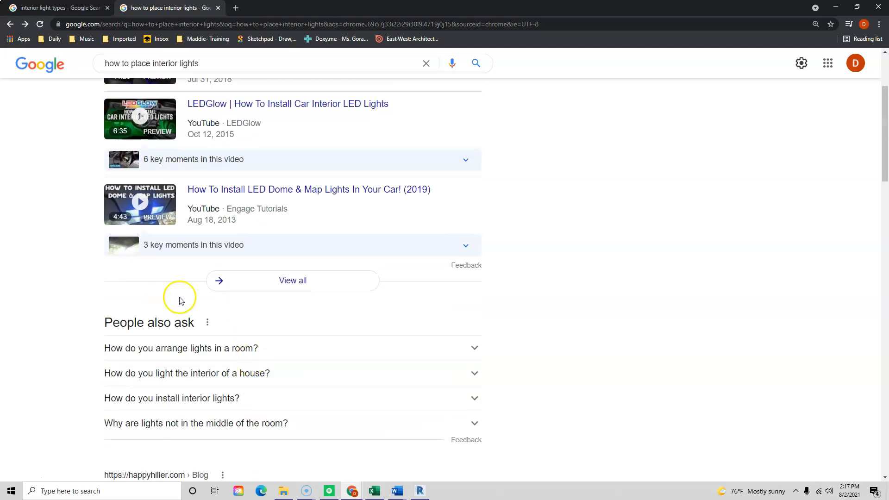
{"action": "scroll", "coordinate": [321, 389], "scroll_direction": "down", "scroll_amount": 5}
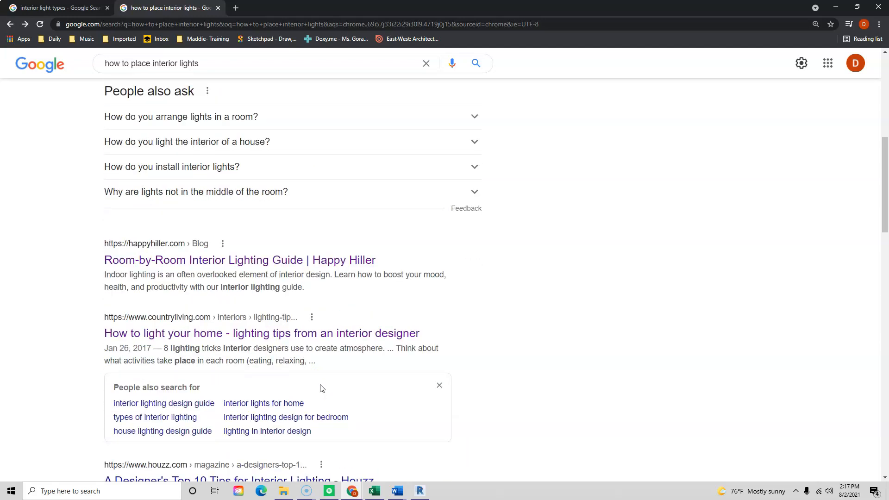
Return to the "interior light types" image results and preview the Zen Merchandiser chart of ceiling fixture types
{"action": "left_click", "coordinate": [58, 8]}
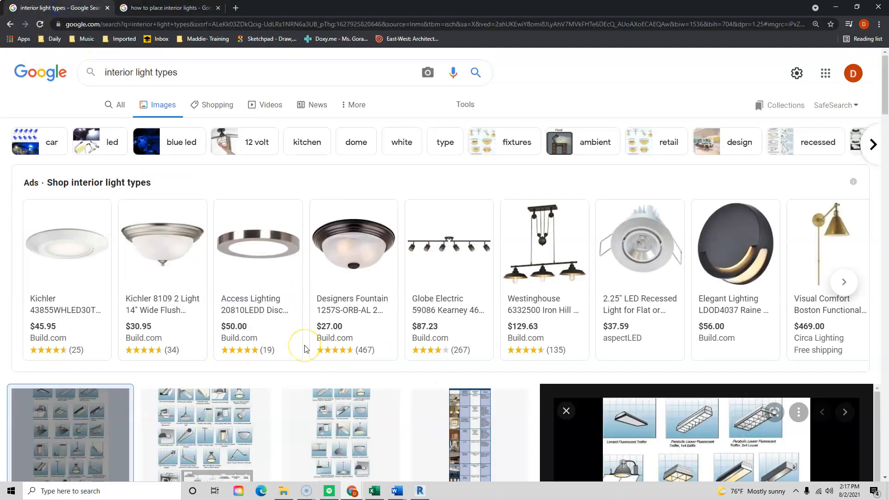
{"action": "scroll", "coordinate": [304, 348], "scroll_direction": "down", "scroll_amount": 3}
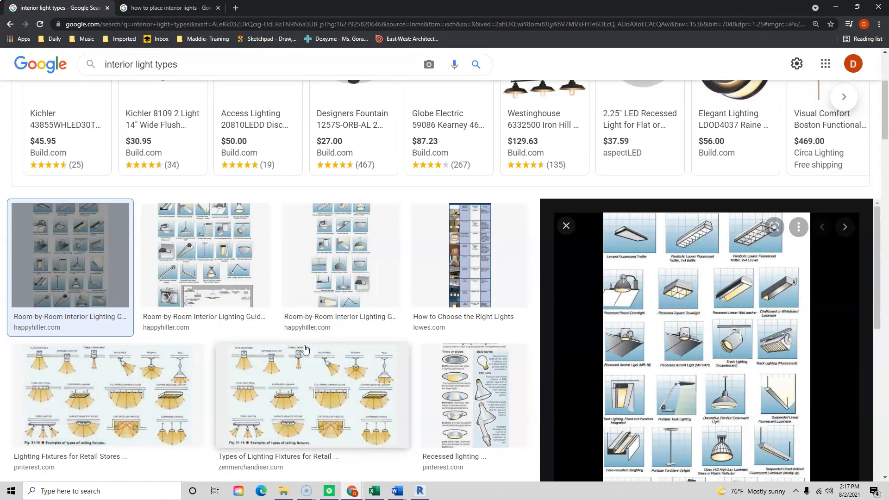
{"action": "scroll", "coordinate": [304, 348], "scroll_direction": "down", "scroll_amount": 2}
{"action": "left_click", "coordinate": [311, 313]}
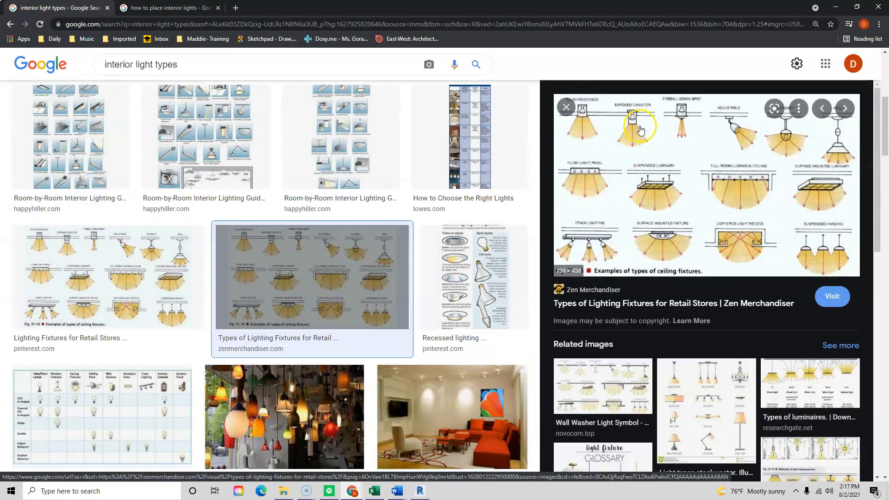
Finish browsing the light type image results, switch back to Revit and examine the light fixtures in 3D View 1
{"action": "scroll", "coordinate": [290, 340], "scroll_direction": "down", "scroll_amount": 2}
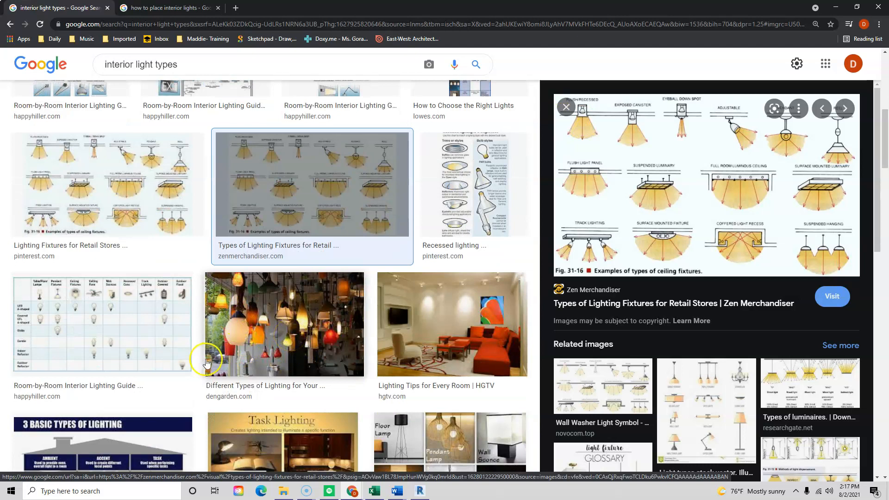
{"action": "scroll", "coordinate": [278, 333], "scroll_direction": "up", "scroll_amount": 4}
{"action": "left_click", "coordinate": [839, 10]}
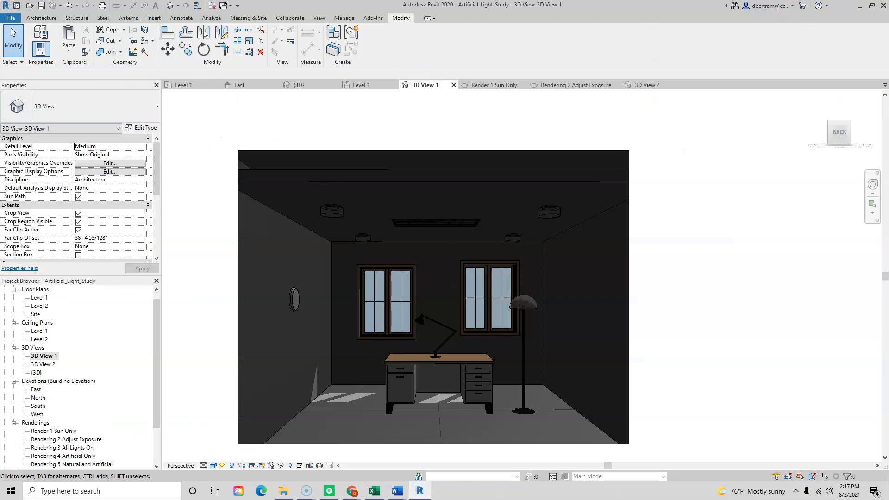
{"action": "scroll", "coordinate": [304, 326], "scroll_direction": "up", "scroll_amount": 1}
{"action": "scroll", "coordinate": [360, 279], "scroll_direction": "down", "scroll_amount": 1}
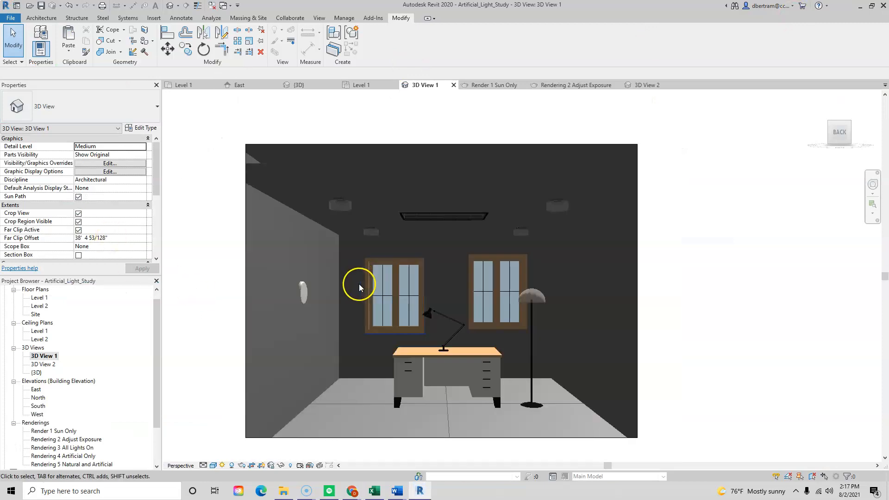
{"action": "scroll", "coordinate": [111, 347], "scroll_direction": "down", "scroll_amount": 2}
{"action": "scroll", "coordinate": [76, 373], "scroll_direction": "up", "scroll_amount": 1}
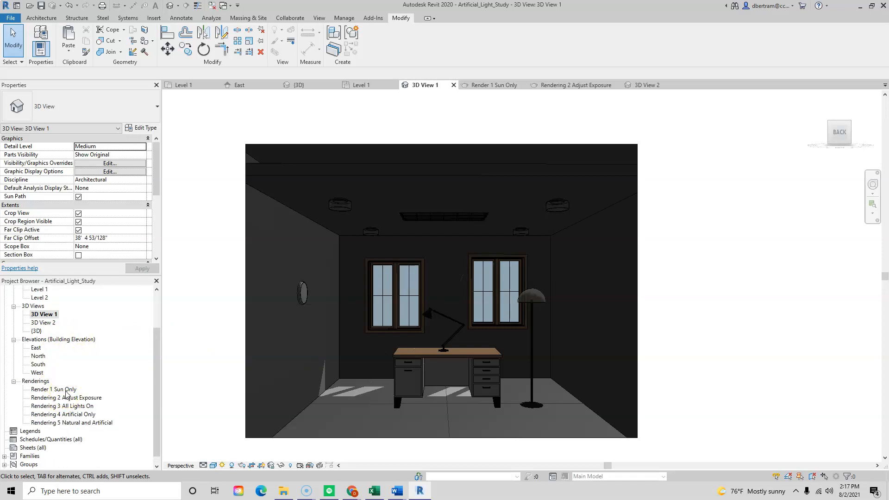
{"action": "scroll", "coordinate": [333, 198], "scroll_direction": "up", "scroll_amount": 3}
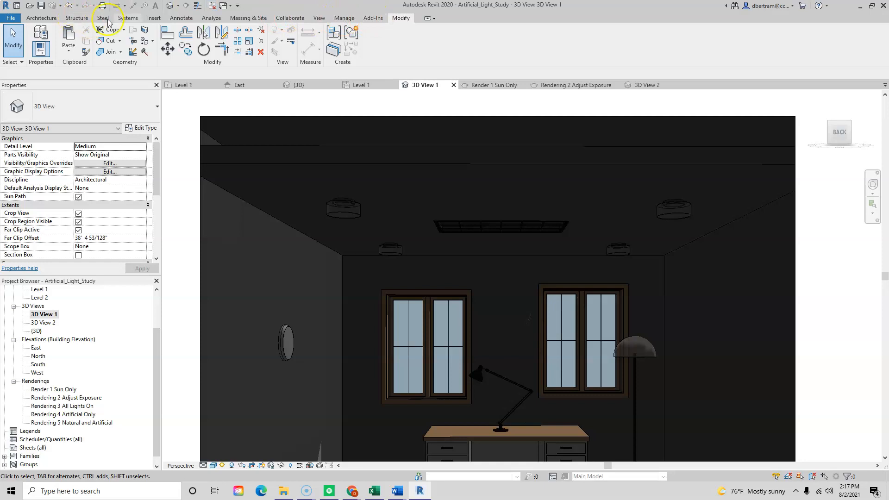
Start loading a family and open the Lighting folder of the US Imperial library
{"action": "left_click", "coordinate": [154, 17]}
{"action": "left_click", "coordinate": [379, 48]}
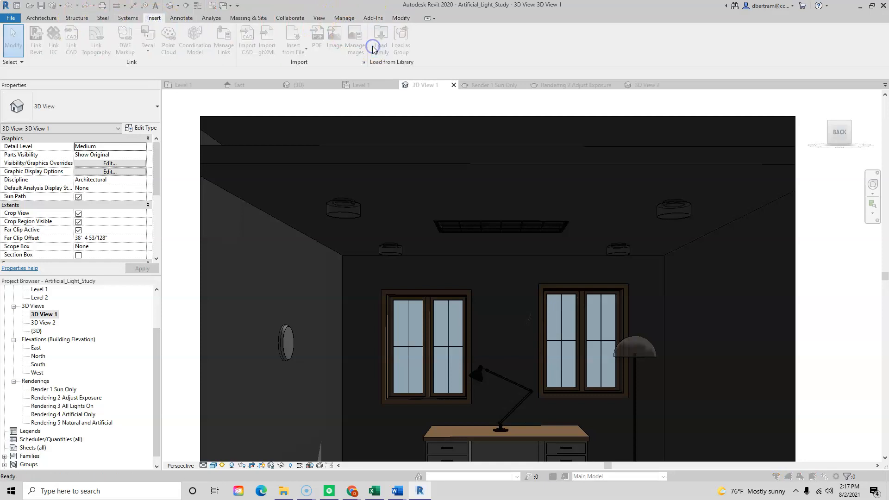
{"action": "left_click", "coordinate": [286, 87]}
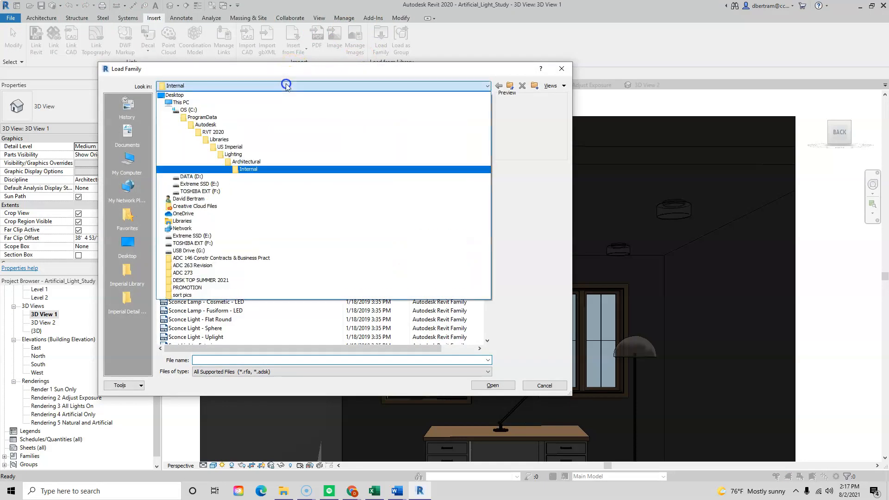
{"action": "left_click", "coordinate": [298, 148]}
{"action": "scroll", "coordinate": [206, 229], "scroll_direction": "down", "scroll_amount": 2}
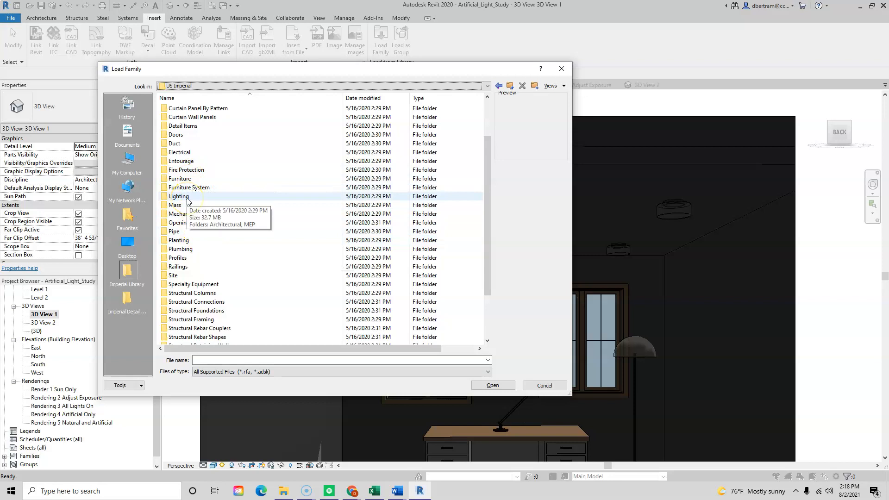
{"action": "double_click", "coordinate": [187, 199]}
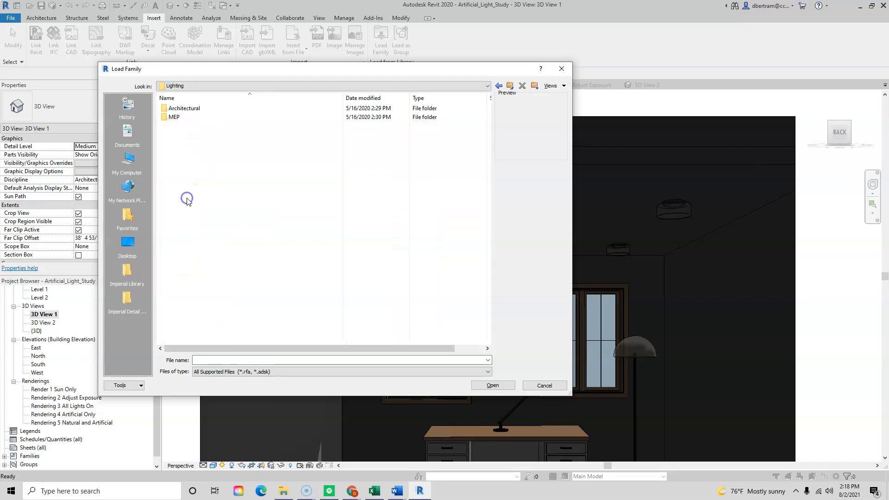
Open the Internal folder under Architectural lighting and look through its light families
{"action": "left_click", "coordinate": [181, 120]}
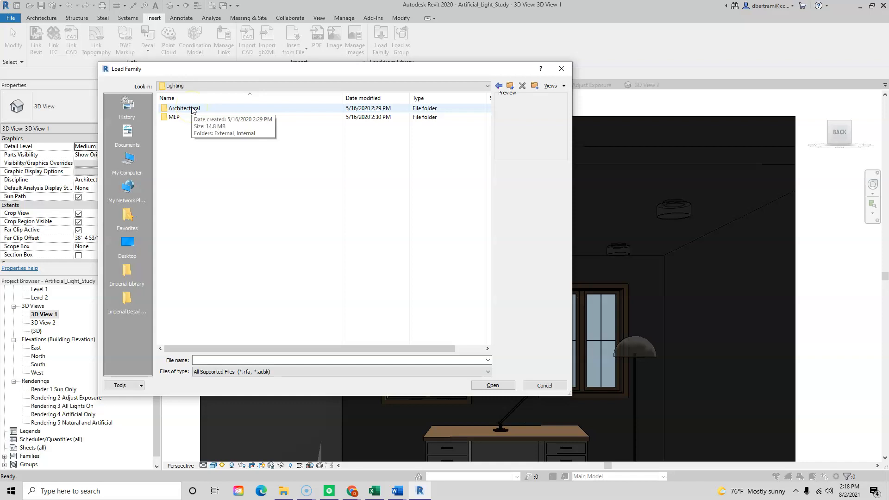
{"action": "left_click", "coordinate": [189, 119]}
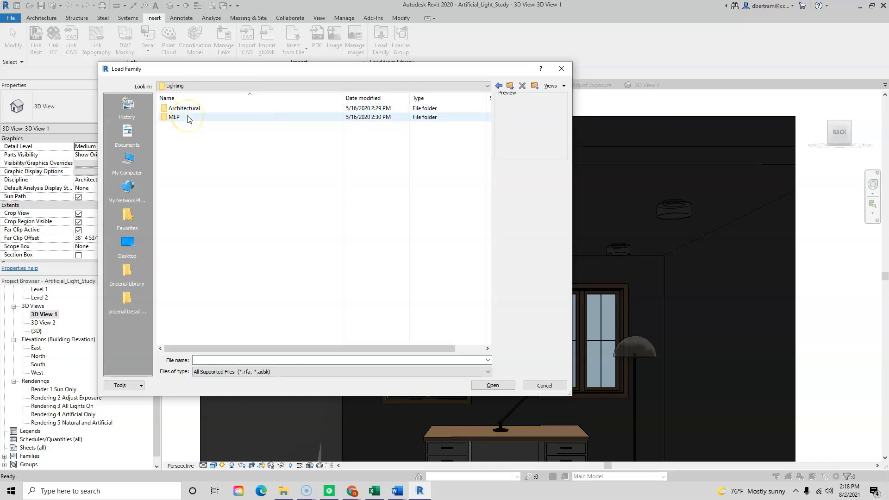
{"action": "left_click", "coordinate": [191, 110]}
{"action": "double_click", "coordinate": [191, 110]}
{"action": "left_click", "coordinate": [191, 109]}
{"action": "double_click", "coordinate": [187, 117]}
{"action": "scroll", "coordinate": [246, 211], "scroll_direction": "down", "scroll_amount": 4}
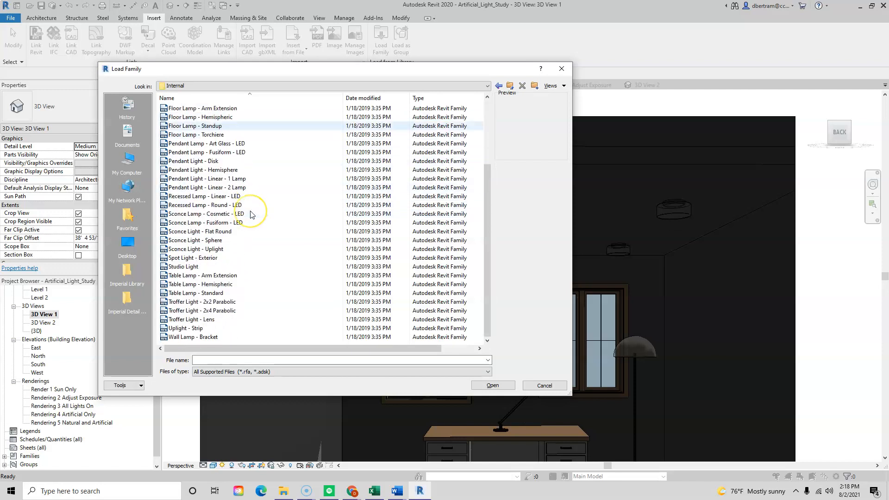
{"action": "scroll", "coordinate": [252, 214], "scroll_direction": "up", "scroll_amount": 4}
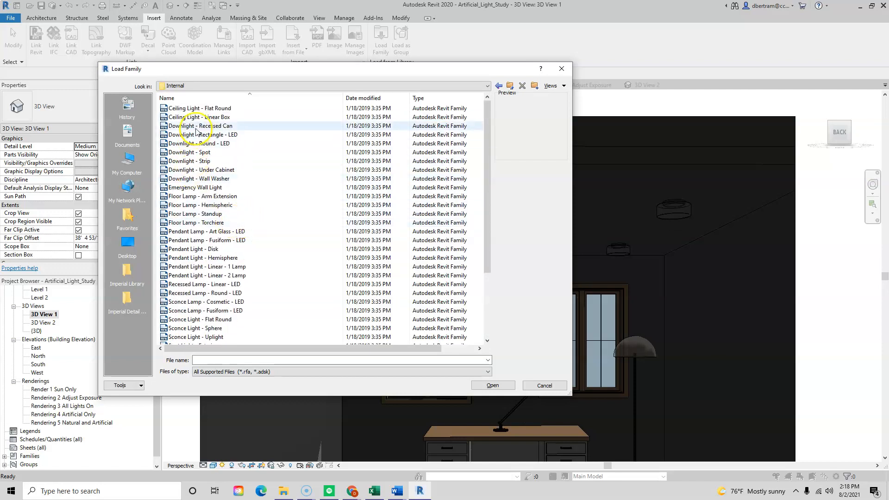
Preview the Downlight - Spot, Floor Lamp - Torchiere, Pendant Light - Linear - 1 Lamp and Sconce Lamp - Cosmetic - LED families
{"action": "left_click", "coordinate": [182, 152]}
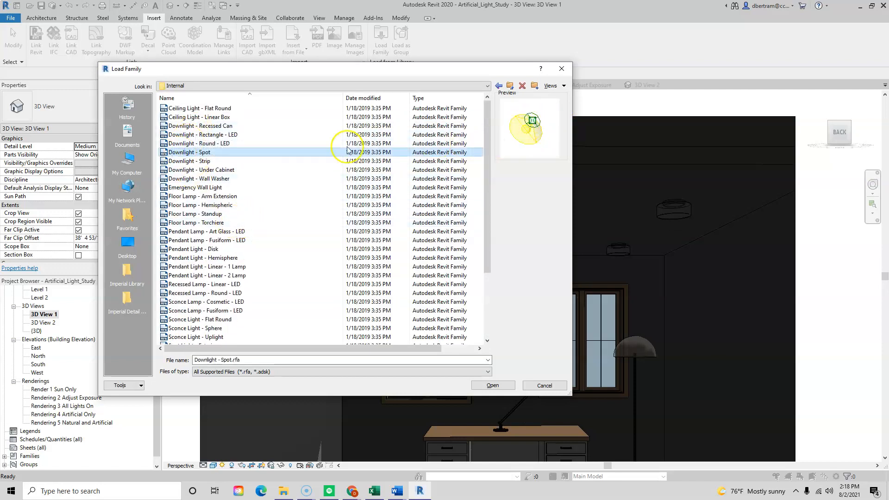
{"action": "left_click", "coordinate": [197, 224]}
{"action": "left_click", "coordinate": [187, 267]}
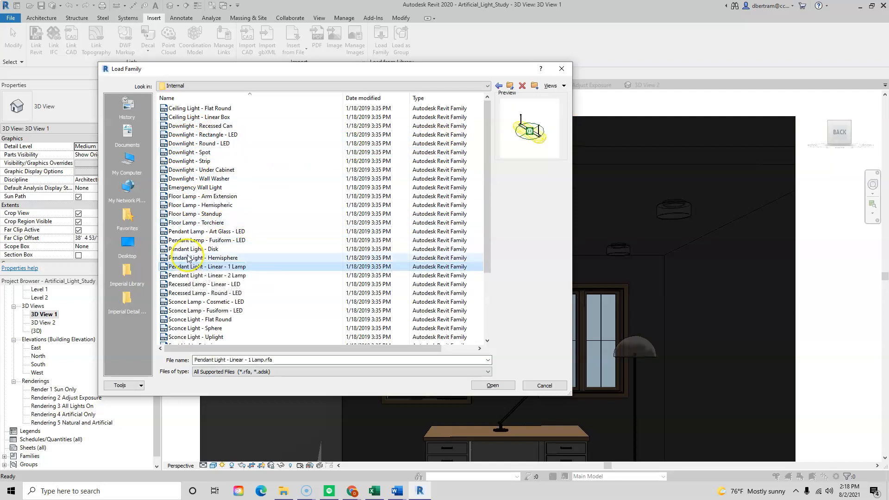
{"action": "left_click", "coordinate": [185, 302]}
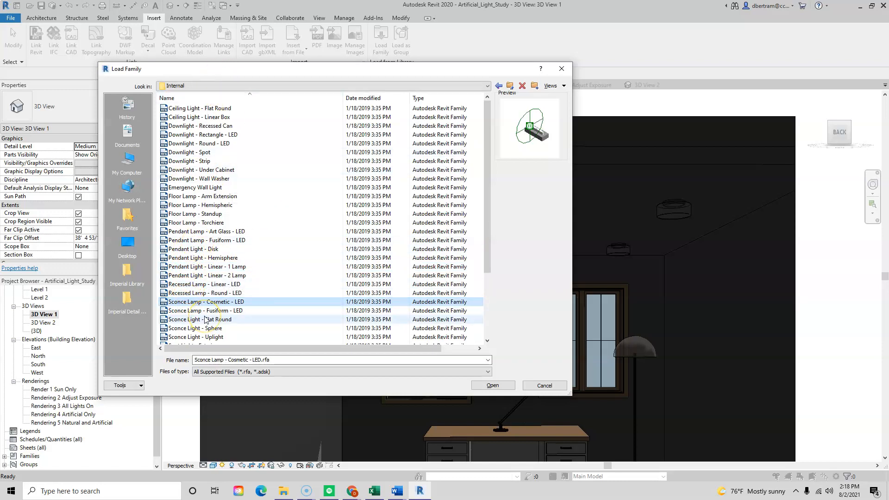
{"action": "scroll", "coordinate": [205, 319], "scroll_direction": "down", "scroll_amount": 4}
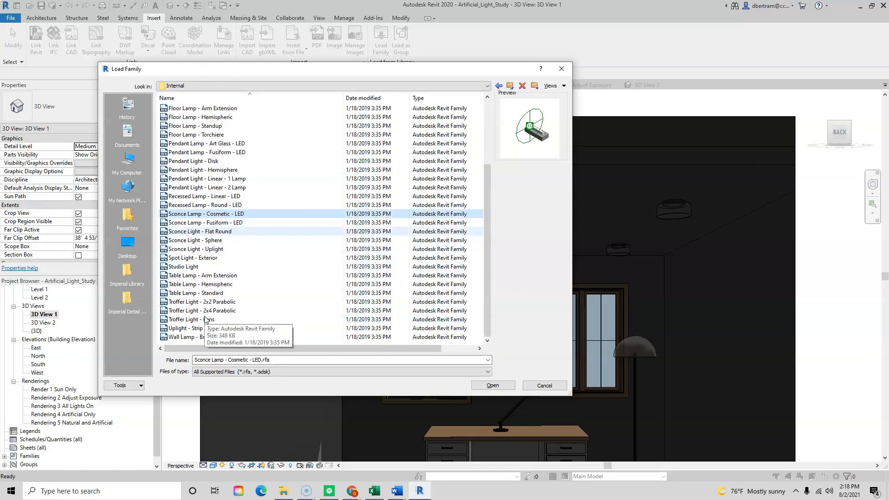
{"action": "scroll", "coordinate": [206, 319], "scroll_direction": "up", "scroll_amount": 3}
Load the Pendant Lamp - Art Glass - LED family into the project
{"action": "left_click", "coordinate": [552, 389]}
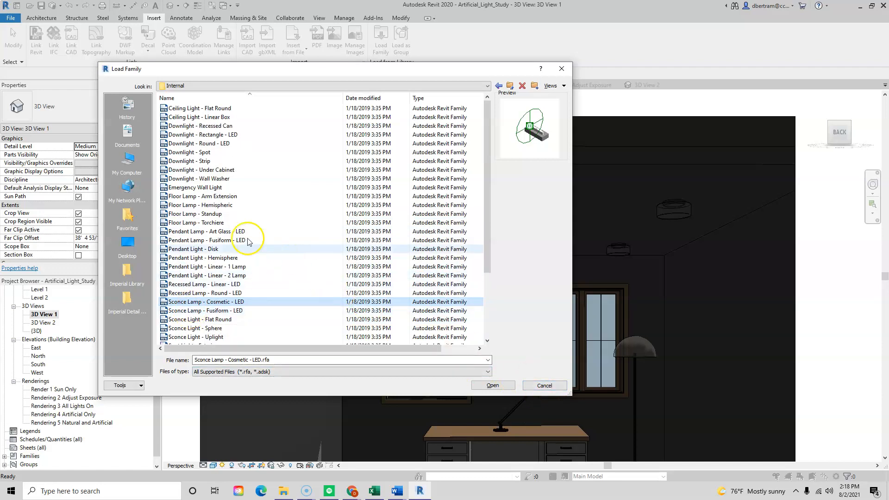
{"action": "double_click", "coordinate": [175, 233]}
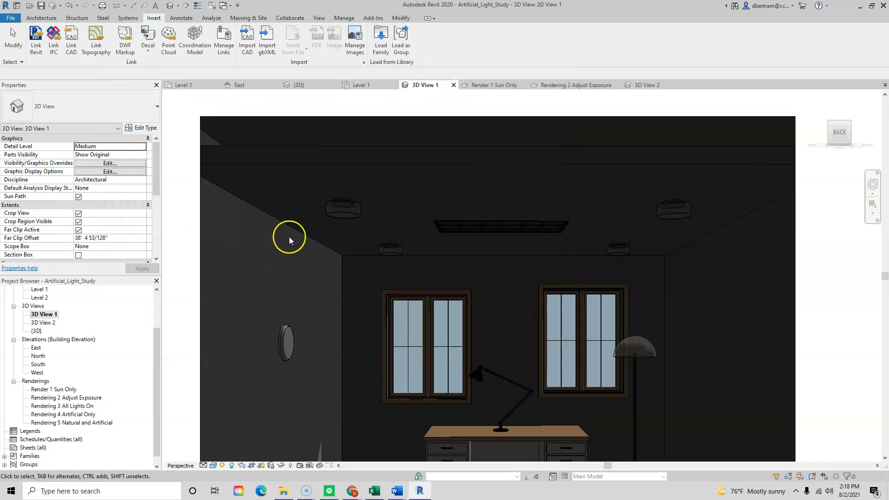
{"action": "scroll", "coordinate": [452, 287], "scroll_direction": "down", "scroll_amount": 4}
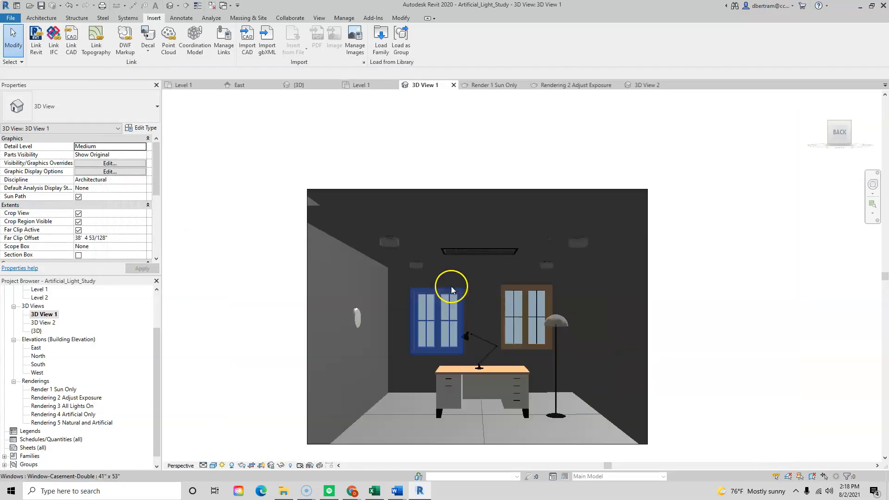
{"action": "scroll", "coordinate": [456, 323], "scroll_direction": "up", "scroll_amount": 3}
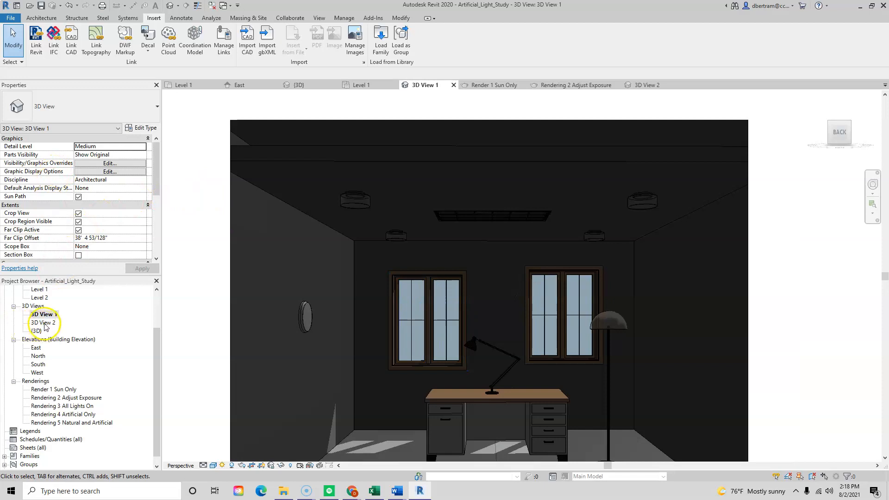
Place a Troffer Light - 2x4 Parabolic of type 2'x4'(4 Lamp) - 277V on the ceiling, in front of the existing troffer
{"action": "left_click", "coordinate": [46, 18]}
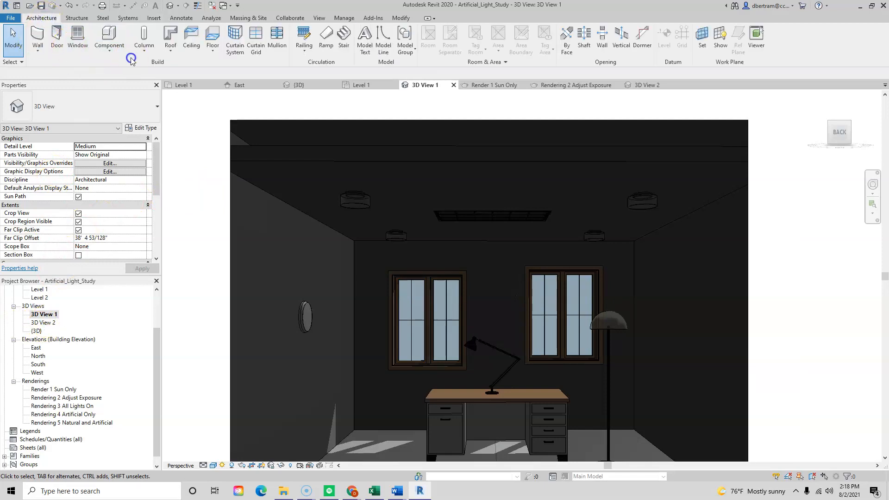
{"action": "left_click", "coordinate": [110, 47]}
{"action": "left_click", "coordinate": [116, 68]}
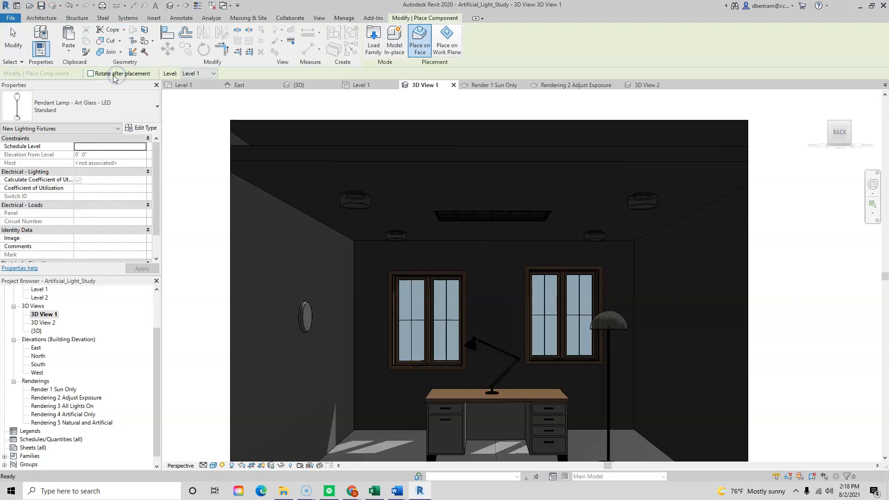
{"action": "left_click", "coordinate": [90, 107]}
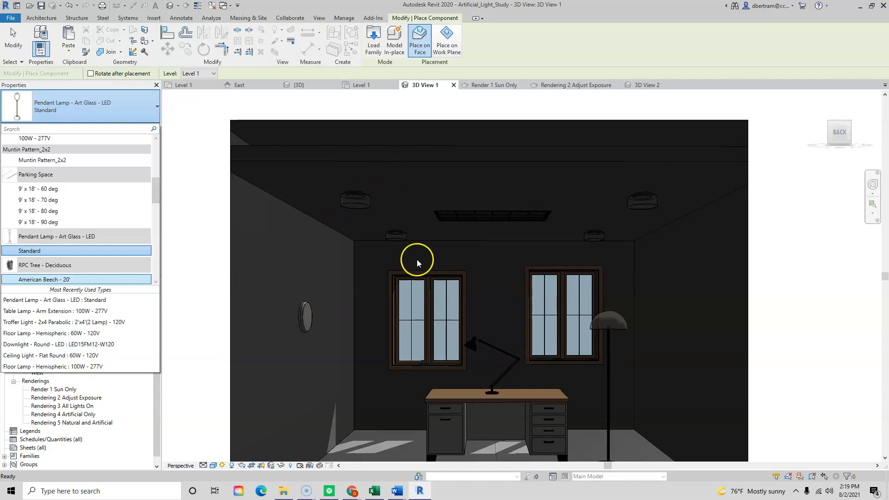
{"action": "left_click", "coordinate": [72, 322]}
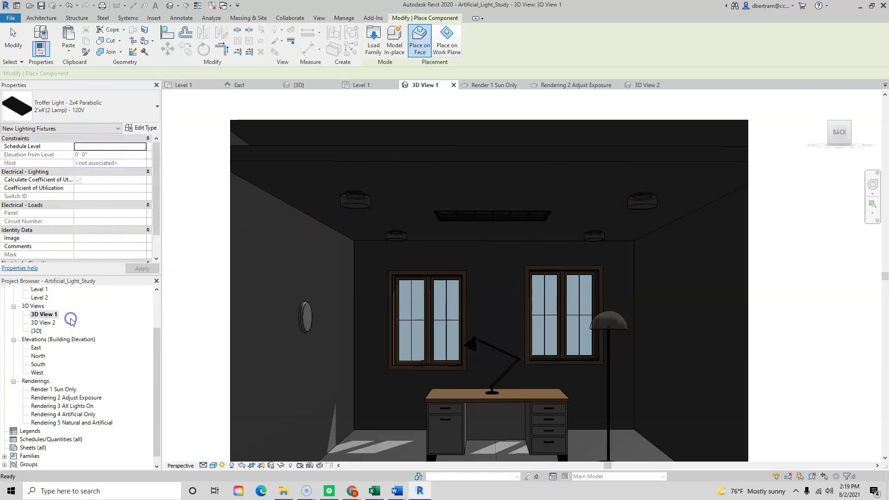
{"action": "left_click", "coordinate": [102, 115]}
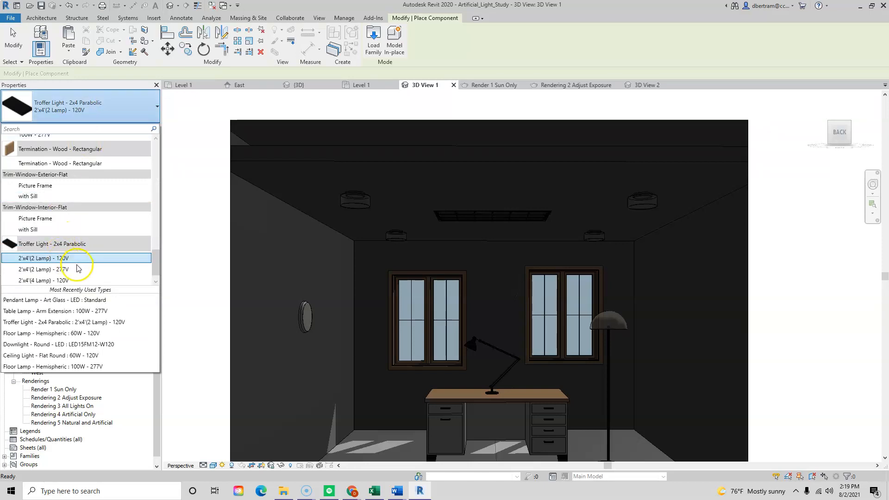
{"action": "scroll", "coordinate": [77, 268], "scroll_direction": "down", "scroll_amount": 1}
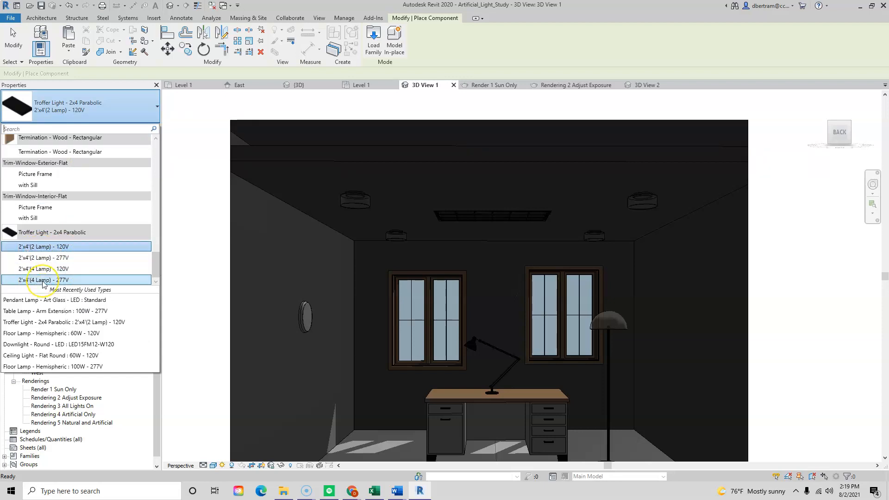
{"action": "left_click", "coordinate": [72, 280]}
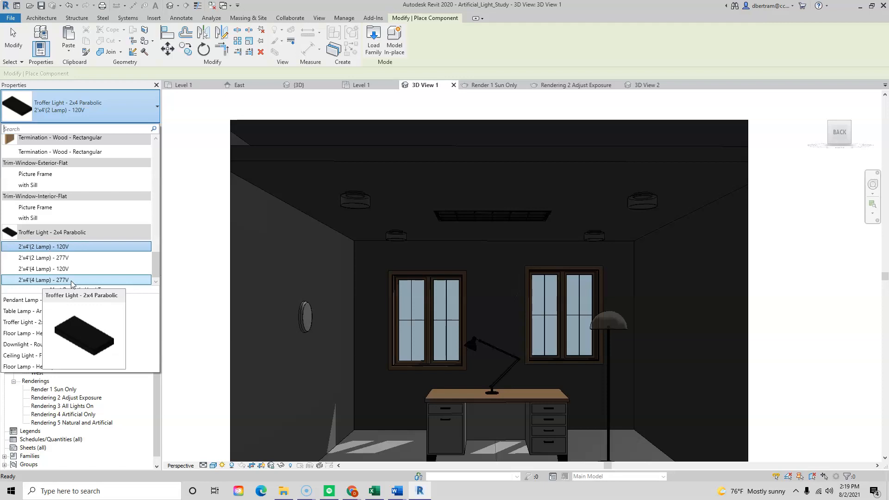
{"action": "left_click", "coordinate": [71, 280]}
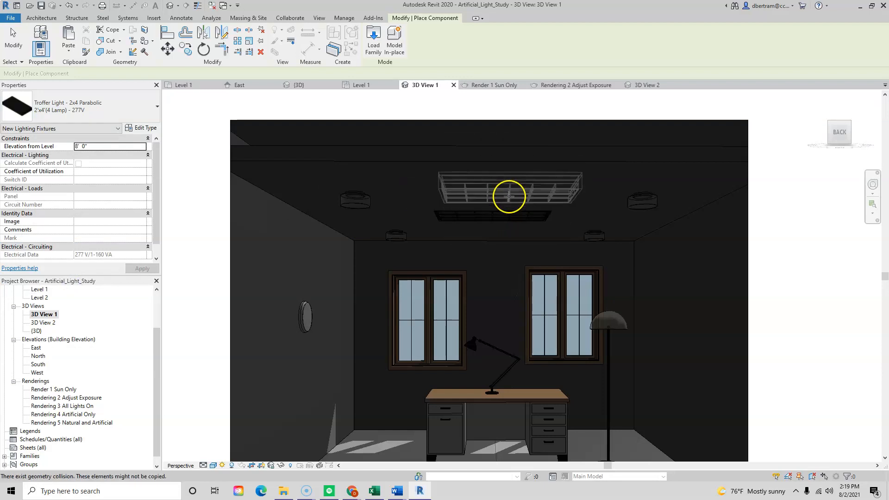
{"action": "left_click", "coordinate": [511, 187]}
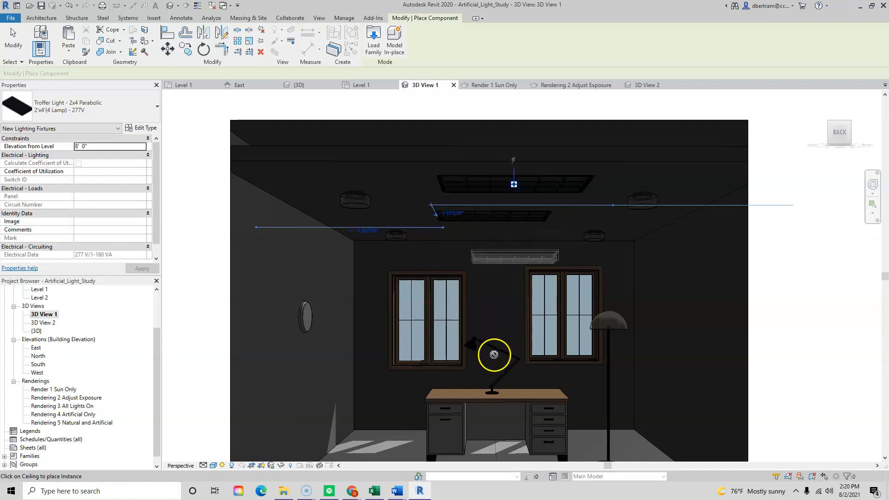
{"action": "key", "text": "Escape"}
{"action": "key", "text": "Escape"}
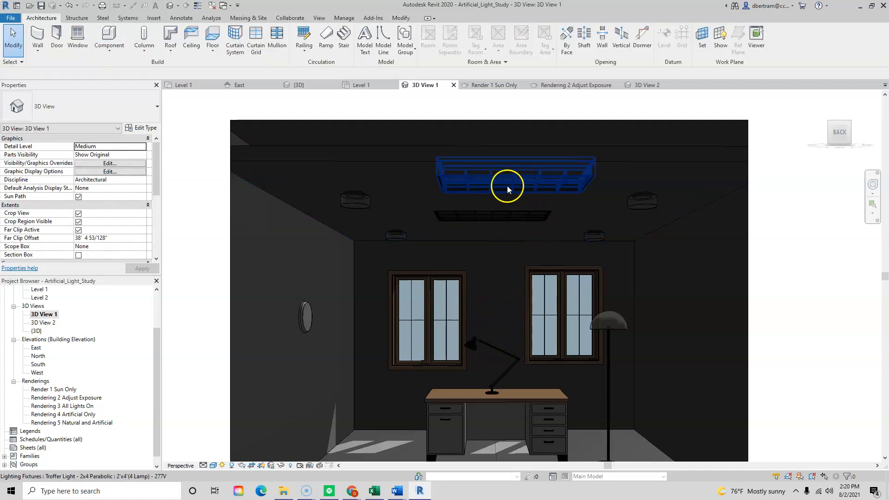
Delete the newly placed 4-lamp troffer light from the ceiling
{"action": "left_click", "coordinate": [477, 187]}
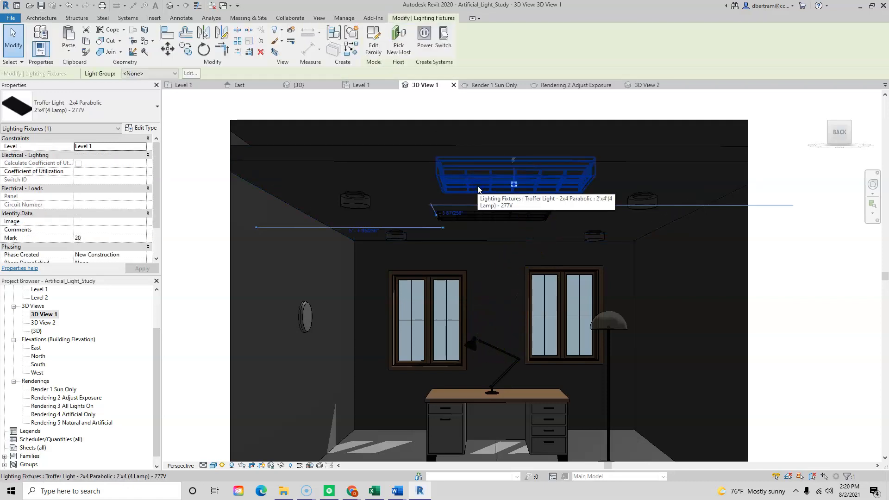
{"action": "key", "text": "Escape"}
Open the Level 1 reflected ceiling plan and select the troffer light in the middle of the room
{"action": "scroll", "coordinate": [41, 316], "scroll_direction": "up", "scroll_amount": 1}
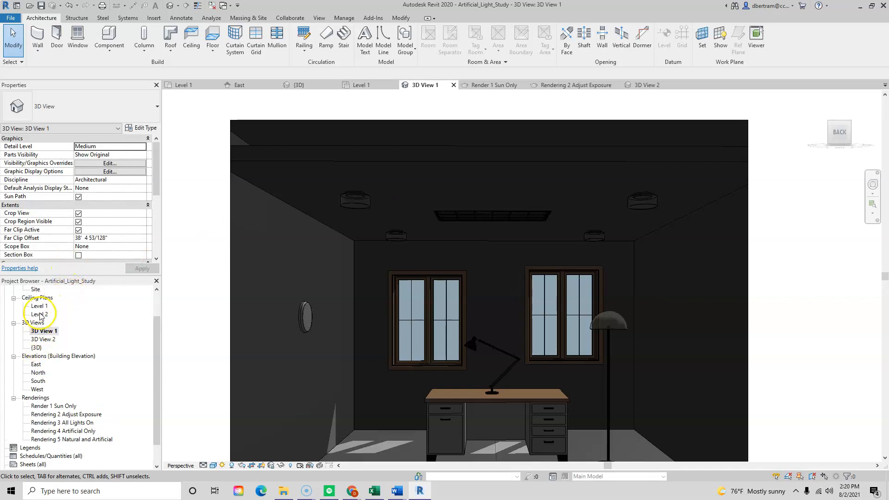
{"action": "double_click", "coordinate": [40, 307]}
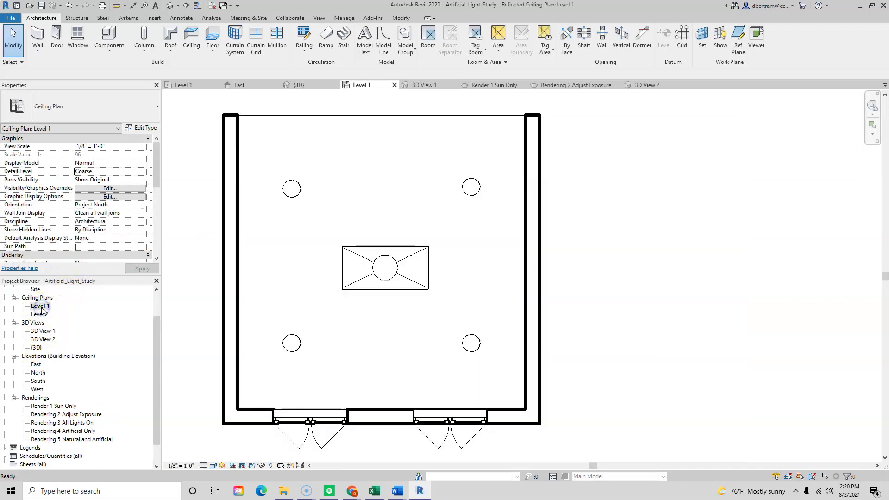
{"action": "left_click", "coordinate": [414, 287]}
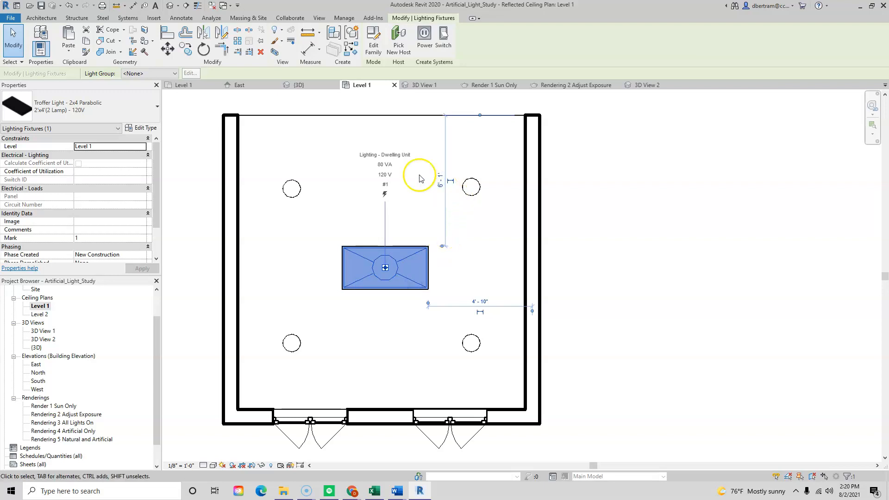
Deselect the troffer light and open the Level 1 floor plan
{"action": "left_click", "coordinate": [190, 110]}
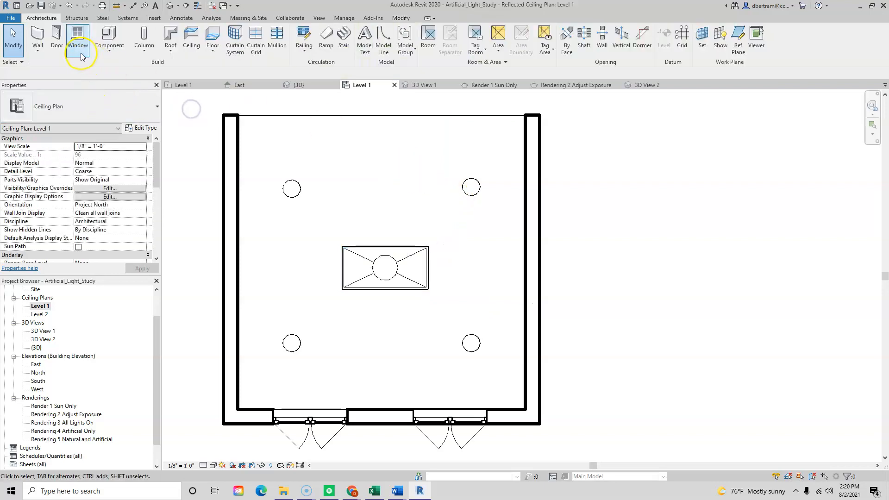
{"action": "left_click", "coordinate": [109, 46]}
{"action": "left_click", "coordinate": [115, 68]}
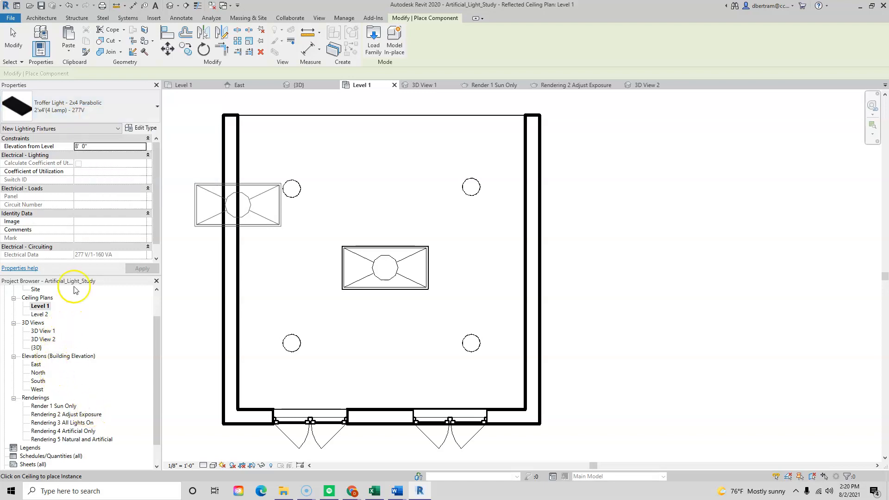
{"action": "scroll", "coordinate": [47, 308], "scroll_direction": "up", "scroll_amount": 2}
{"action": "double_click", "coordinate": [44, 306]}
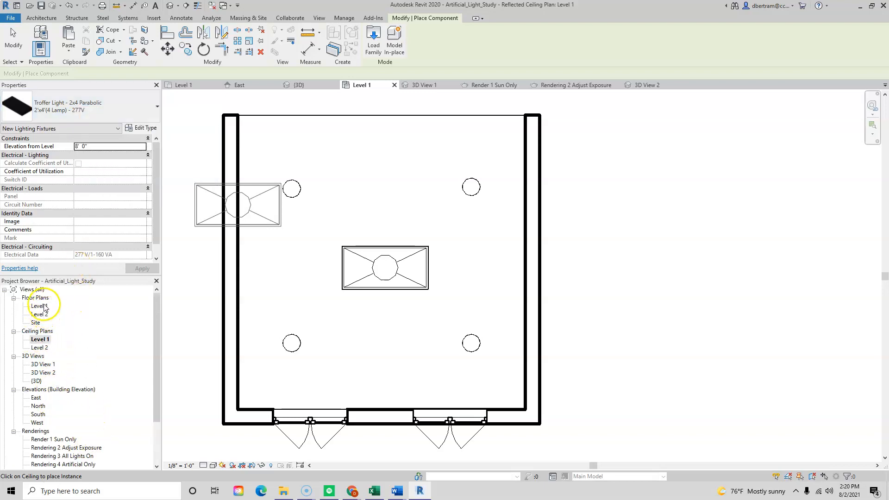
{"action": "scroll", "coordinate": [738, 300], "scroll_direction": "up", "scroll_amount": 5}
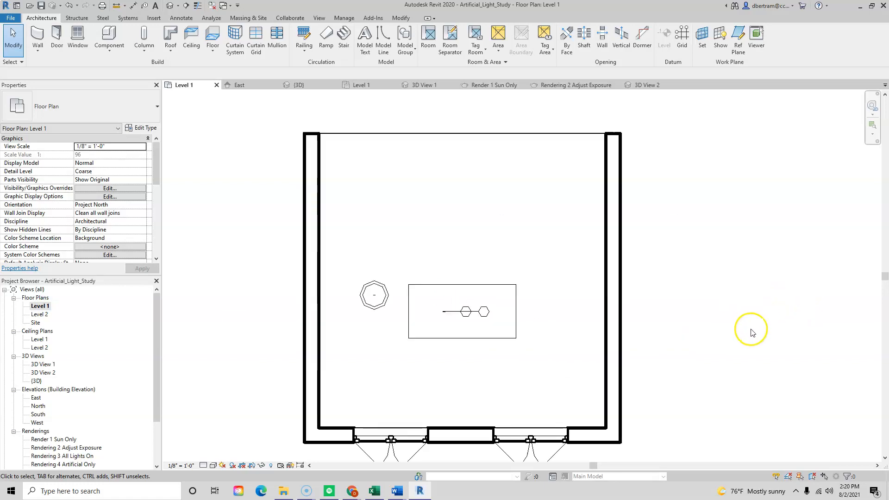
{"action": "left_click", "coordinate": [111, 51]}
{"action": "left_click", "coordinate": [113, 68]}
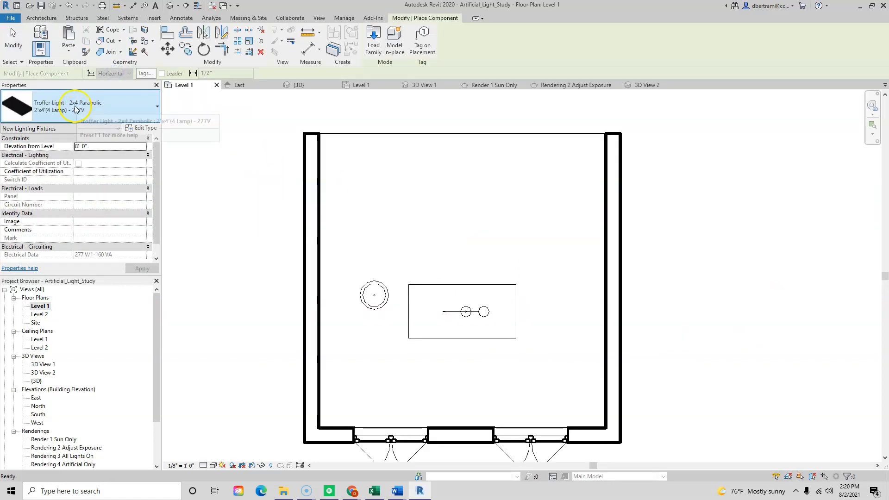
{"action": "left_click", "coordinate": [75, 107]}
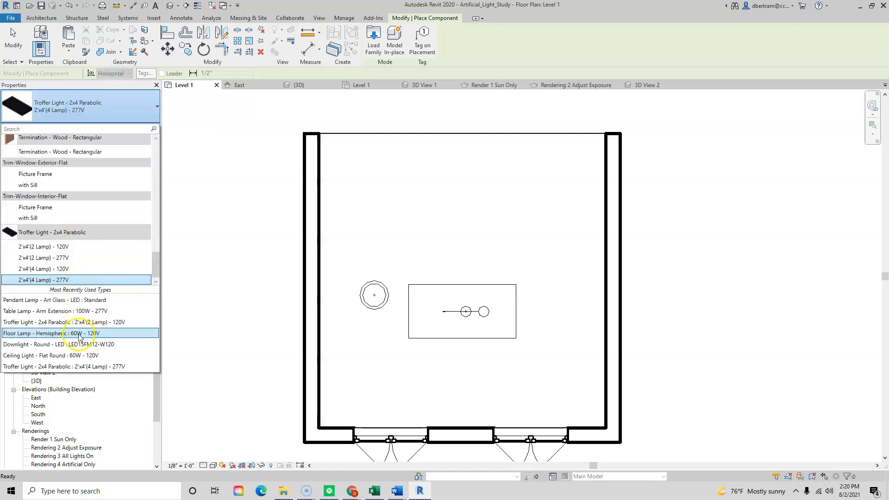
{"action": "left_click", "coordinate": [62, 311]}
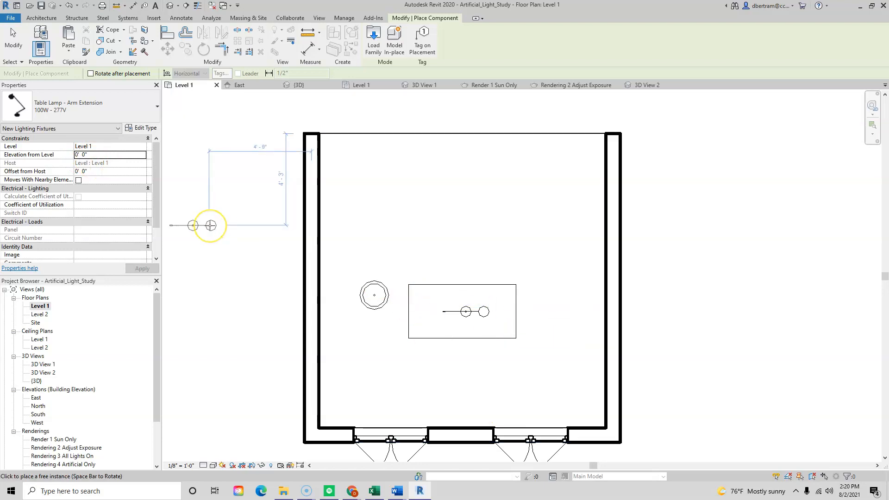
{"action": "key", "text": "Escape"}
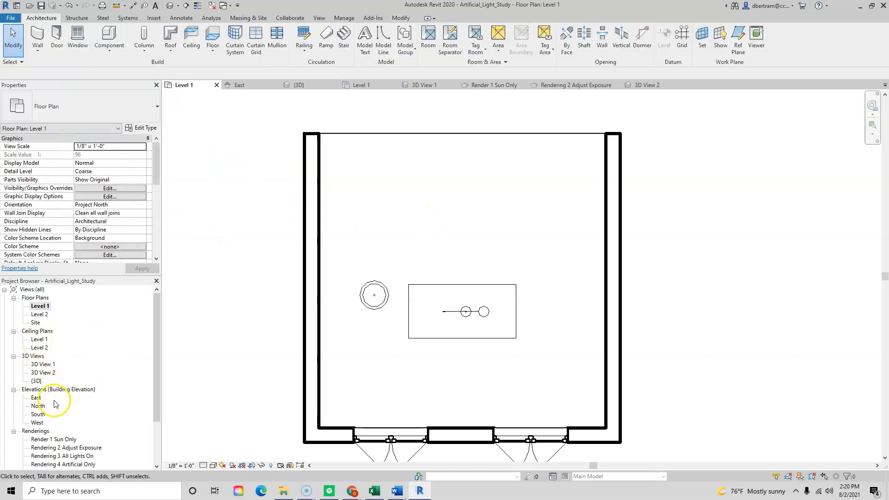
Open 3D View 1, and switch to the Word lighting cheat sheet to read its notes on cloud rendering and natural and artificial light
{"action": "double_click", "coordinate": [41, 365]}
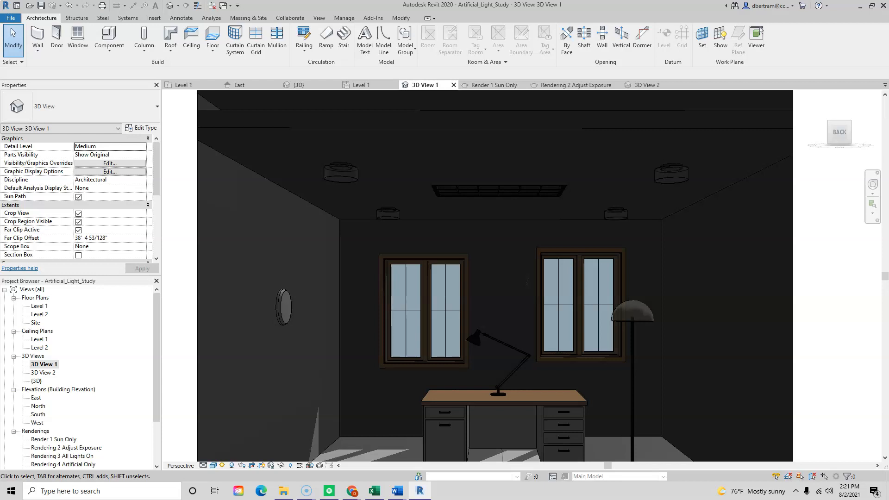
{"action": "left_click", "coordinate": [396, 490]}
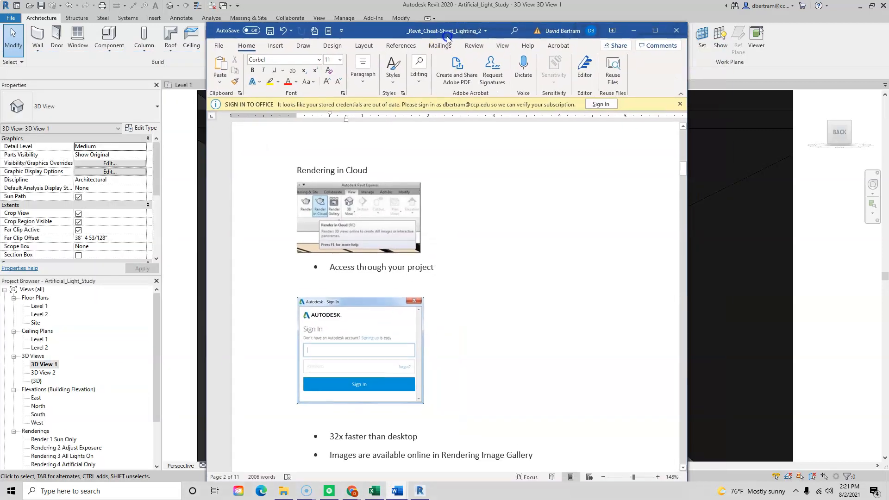
{"action": "left_click_drag", "start_coordinate": [670, 200], "coordinate": [838, 221]}
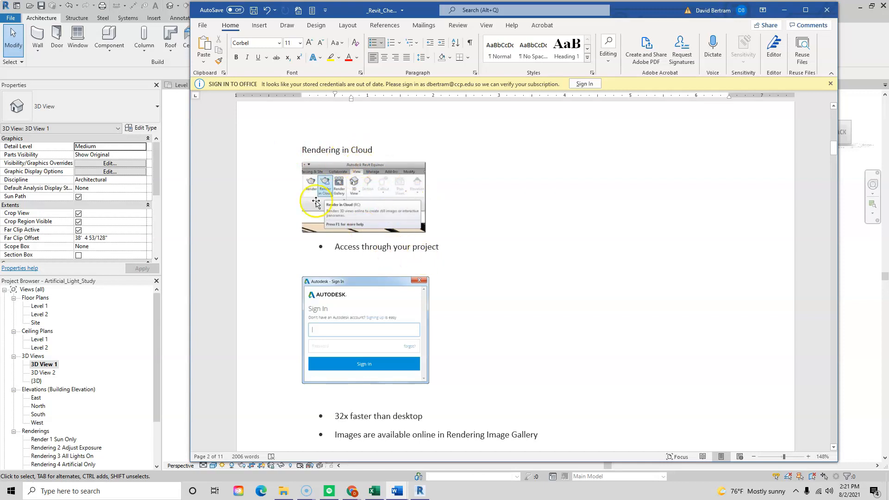
{"action": "scroll", "coordinate": [376, 233], "scroll_direction": "down", "scroll_amount": 3}
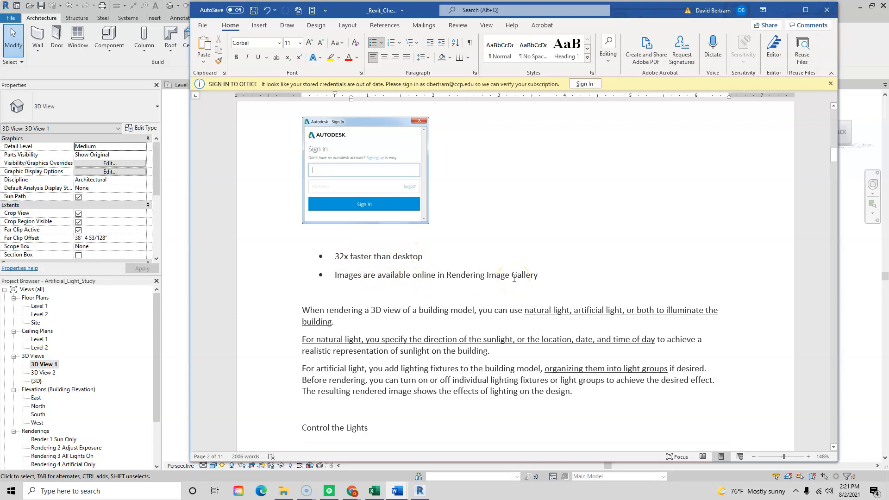
{"action": "left_click_drag", "start_coordinate": [634, 16], "coordinate": [0, 74]}
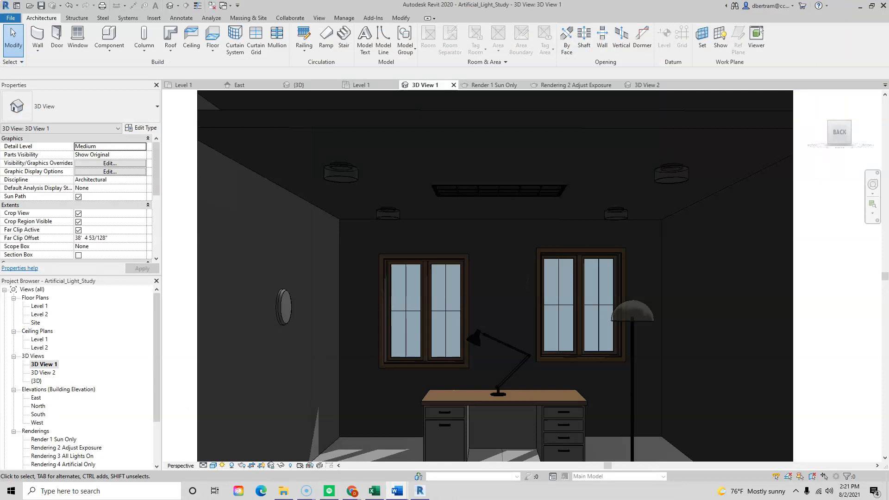
Back in Revit, open the wall-mounted round LED downlight's family for editing to inspect its light source, and close it without changes
{"action": "scroll", "coordinate": [313, 187], "scroll_direction": "down", "scroll_amount": 2}
{"action": "scroll", "coordinate": [299, 216], "scroll_direction": "up", "scroll_amount": 1}
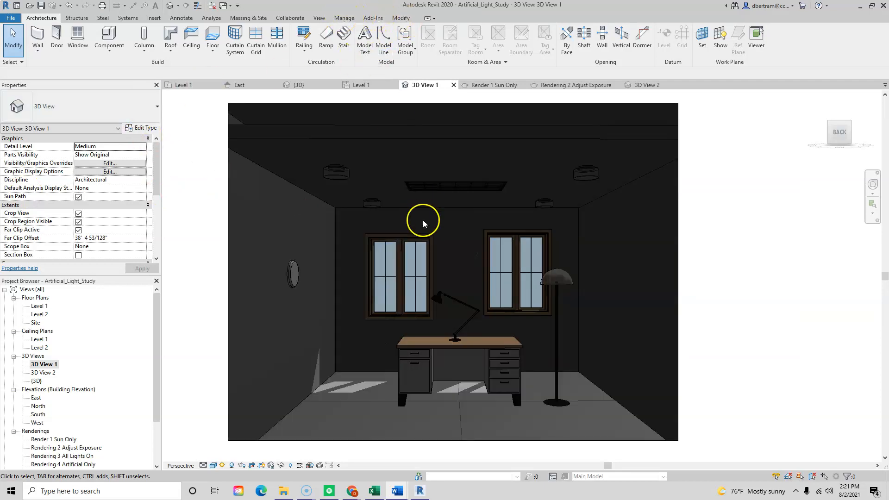
{"action": "scroll", "coordinate": [336, 258], "scroll_direction": "up", "scroll_amount": 1}
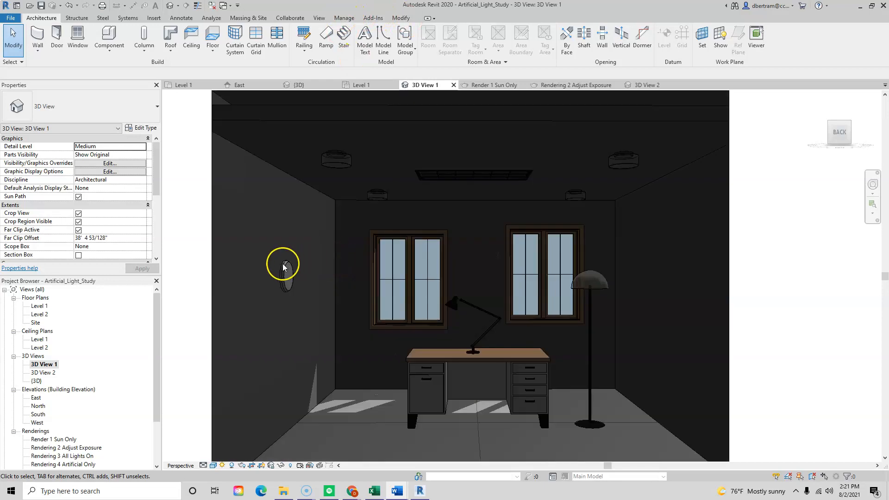
{"action": "left_click", "coordinate": [287, 273]}
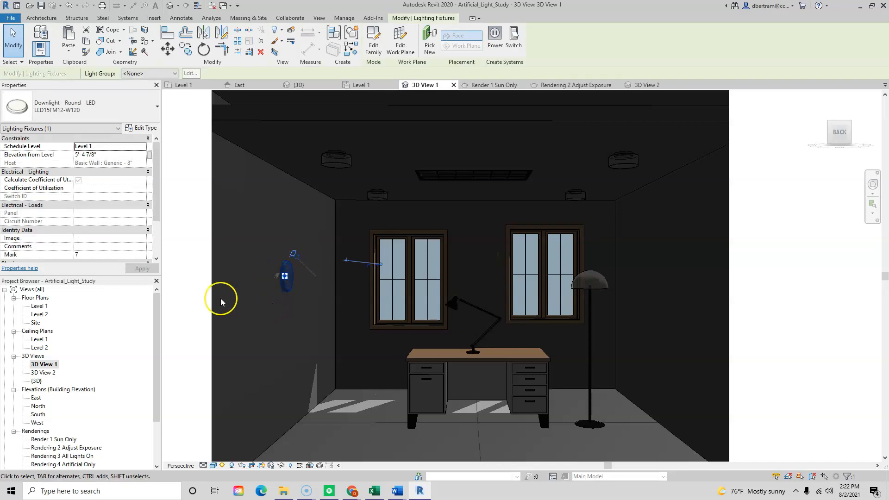
{"action": "left_click", "coordinate": [269, 300]}
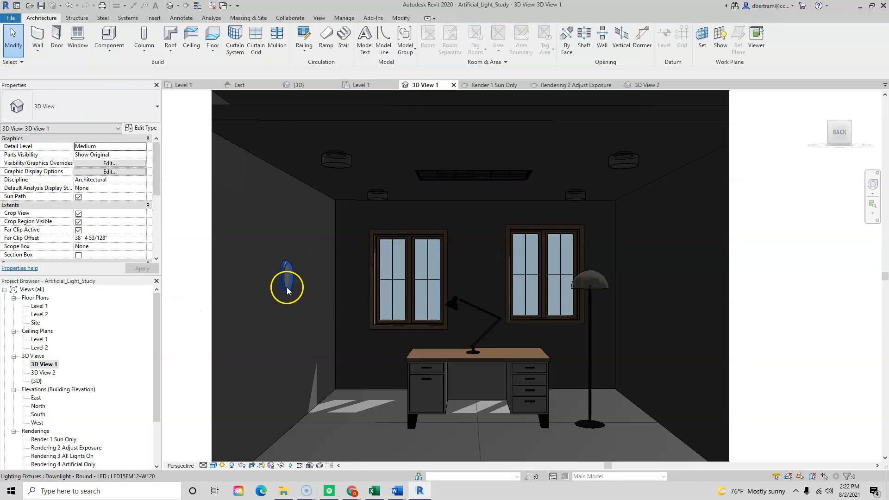
{"action": "left_click", "coordinate": [287, 289]}
{"action": "double_click", "coordinate": [287, 288]}
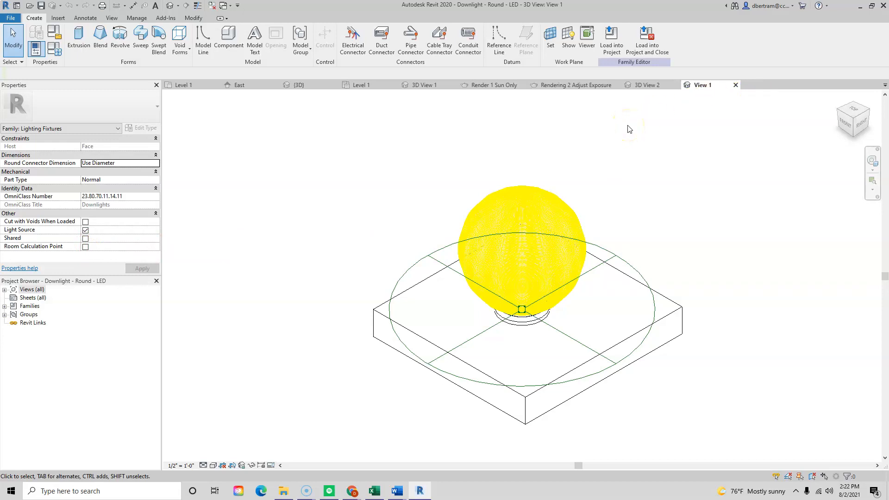
{"action": "left_click", "coordinate": [735, 85]}
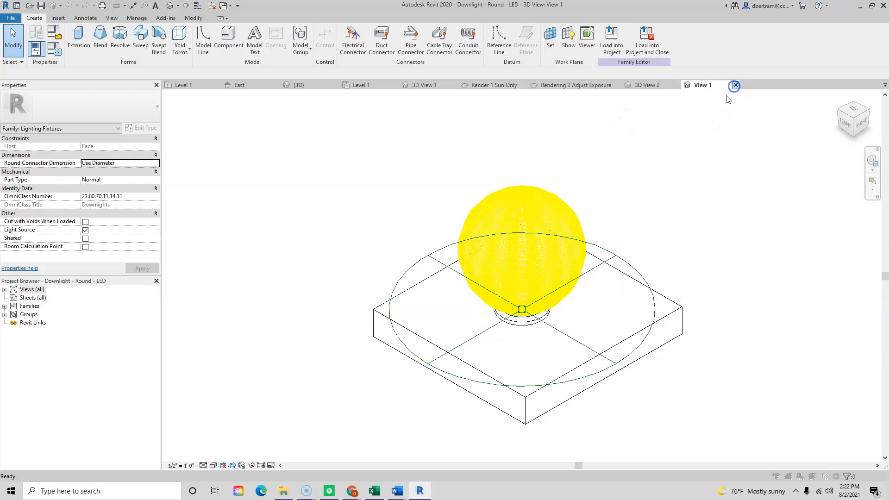
{"action": "left_click", "coordinate": [464, 251]}
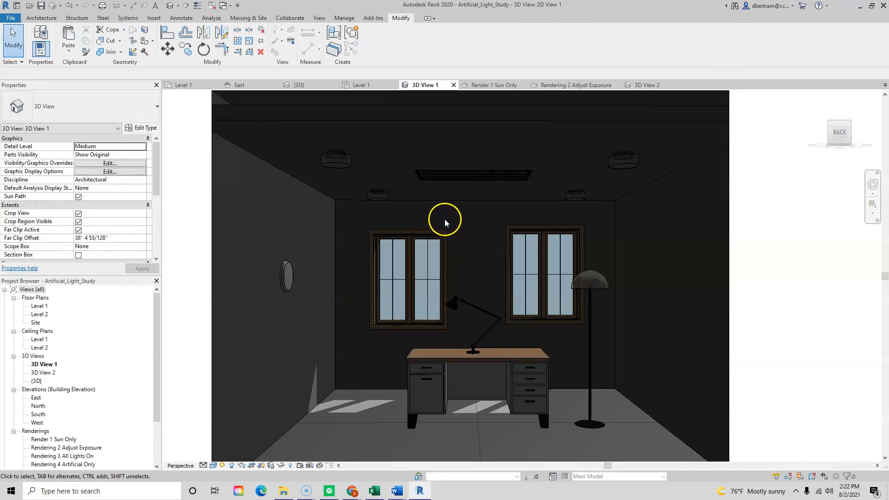
Examine the instance and type properties of the front Ceiling Light - Flat Round fixture, including its electrical and photometric parameters
{"action": "left_click", "coordinate": [341, 162]}
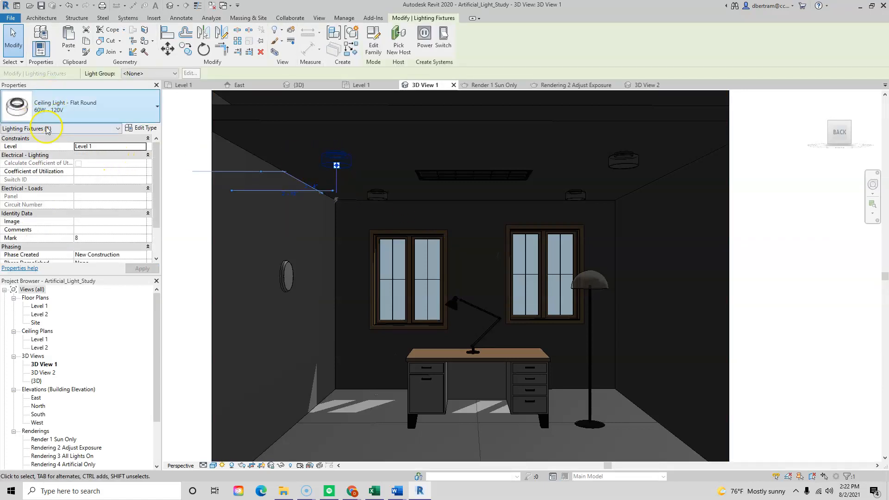
{"action": "scroll", "coordinate": [123, 220], "scroll_direction": "down", "scroll_amount": 2}
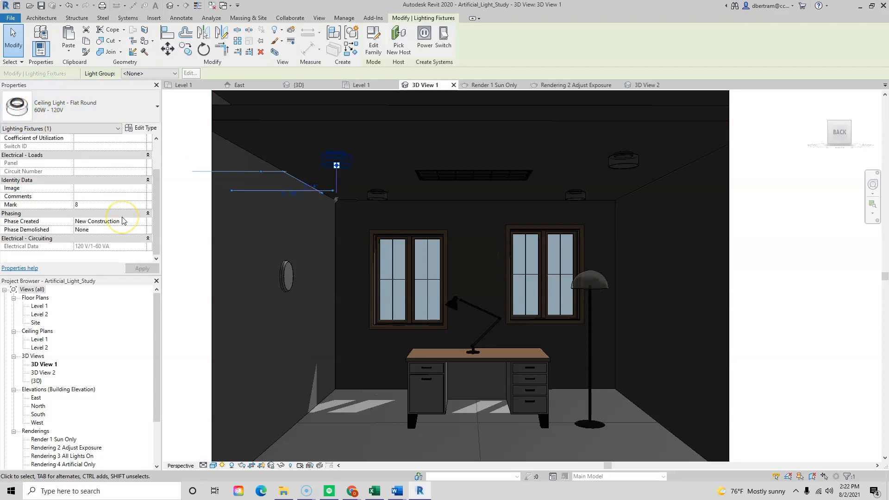
{"action": "scroll", "coordinate": [123, 221], "scroll_direction": "up", "scroll_amount": 2}
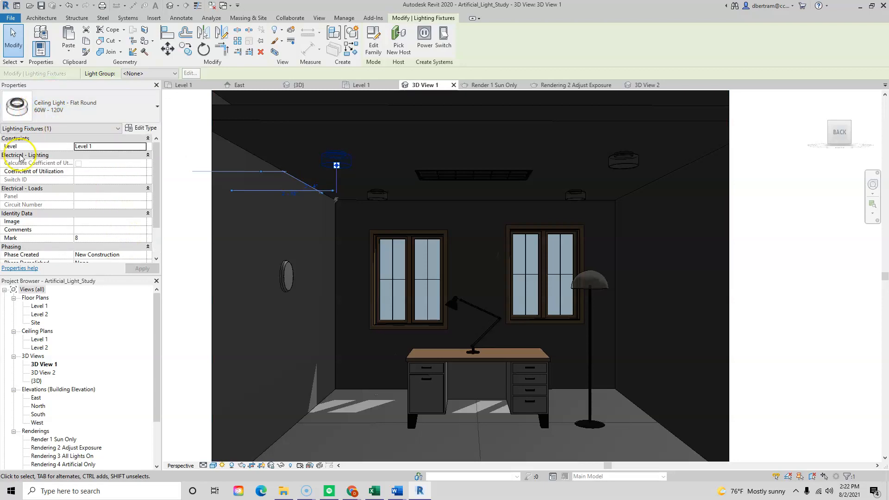
{"action": "scroll", "coordinate": [82, 183], "scroll_direction": "down", "scroll_amount": 2}
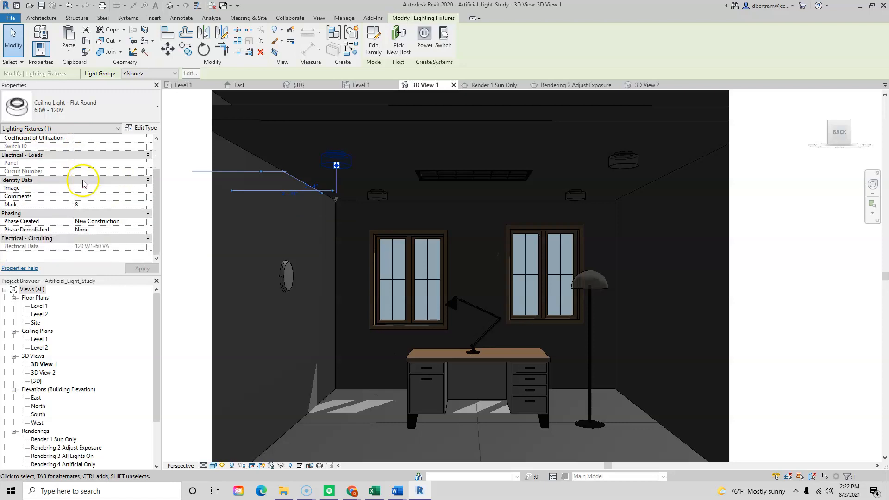
{"action": "scroll", "coordinate": [59, 215], "scroll_direction": "up", "scroll_amount": 2}
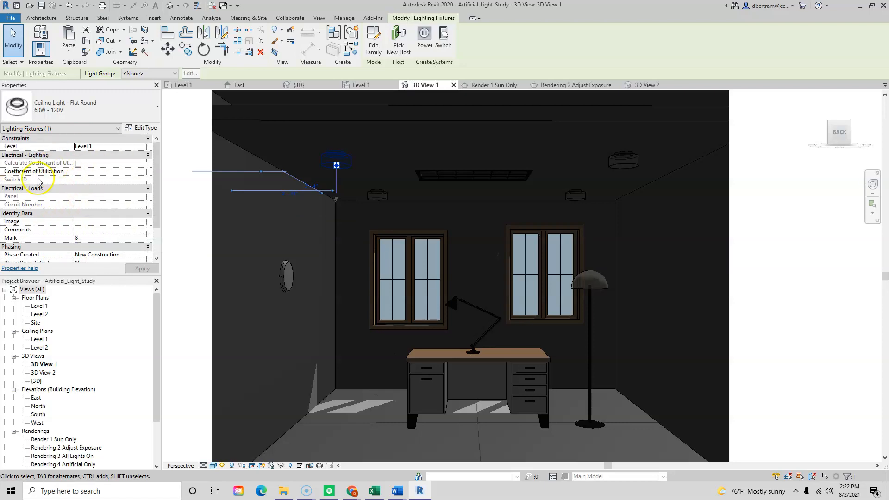
{"action": "left_click", "coordinate": [141, 129]}
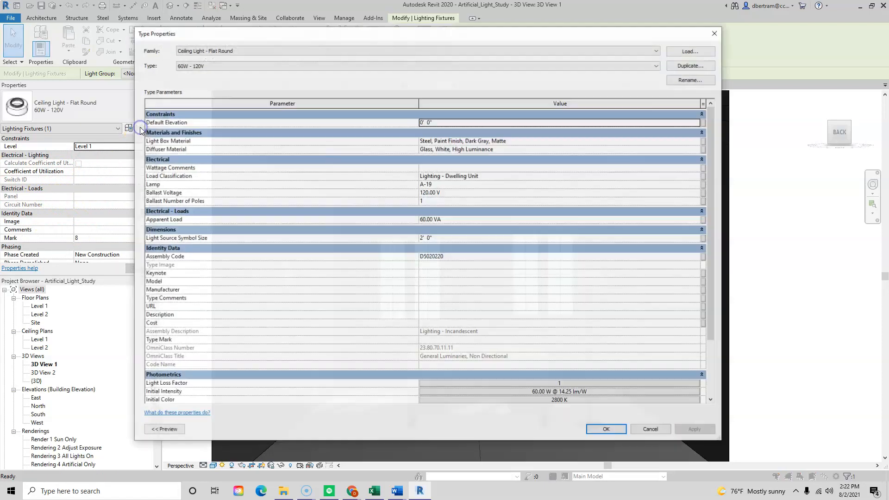
{"action": "scroll", "coordinate": [299, 250], "scroll_direction": "down", "scroll_amount": 3}
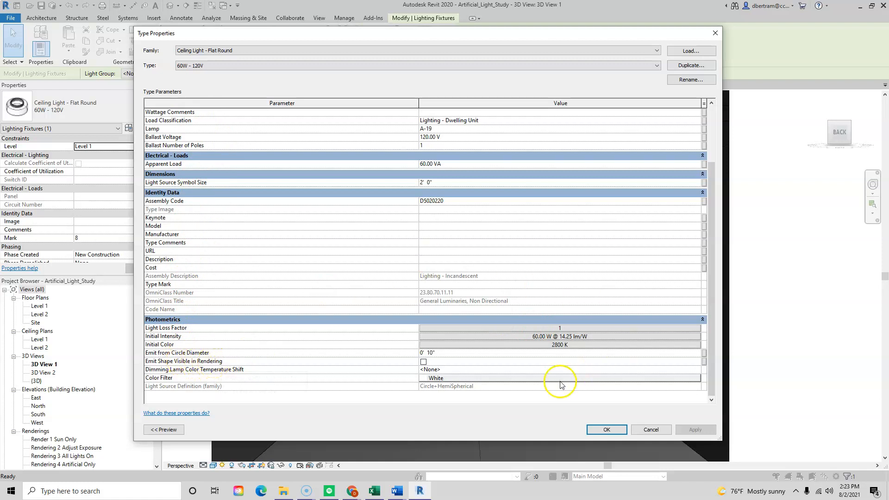
{"action": "left_click", "coordinate": [606, 429]}
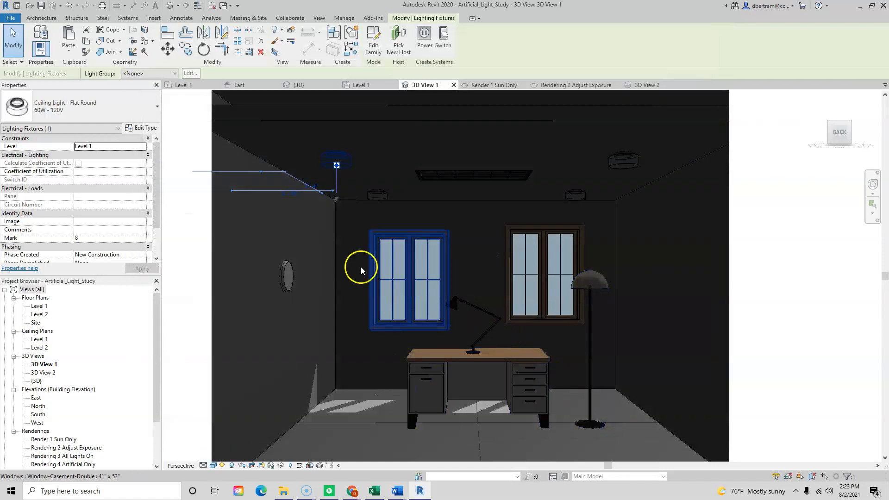
{"action": "left_click", "coordinate": [183, 232]}
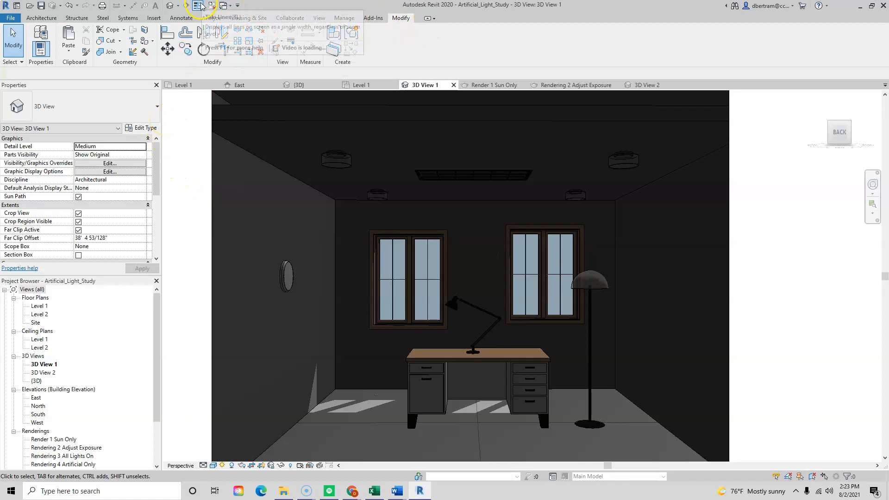
Open the render settings for 3D View 1 and choose the Interior: Sun and Artificial lighting scheme
{"action": "left_click", "coordinate": [314, 18]}
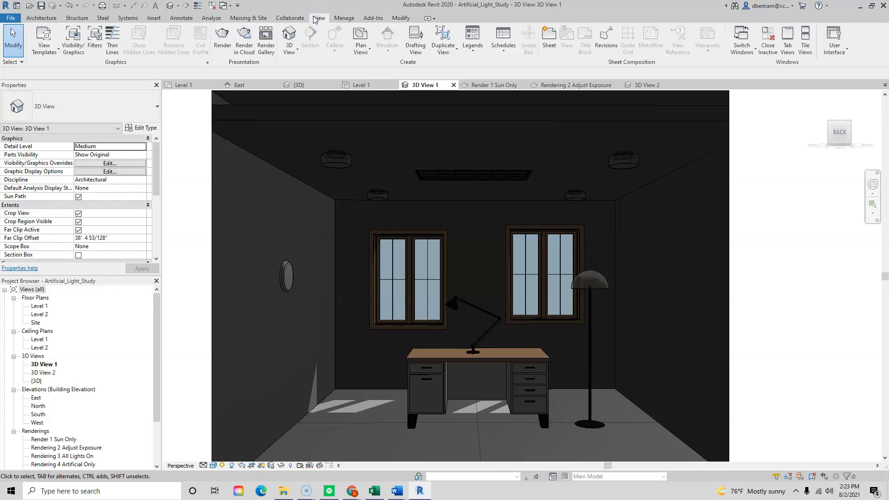
{"action": "left_click", "coordinate": [225, 50]}
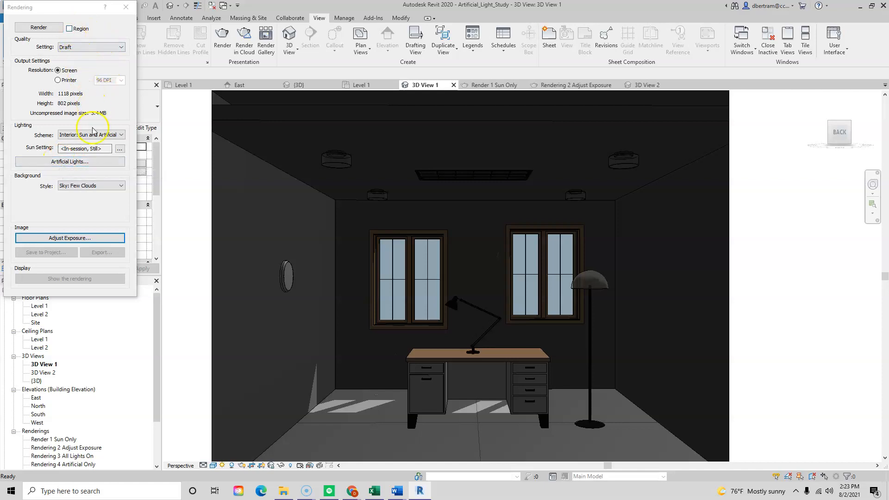
{"action": "left_click", "coordinate": [109, 136]}
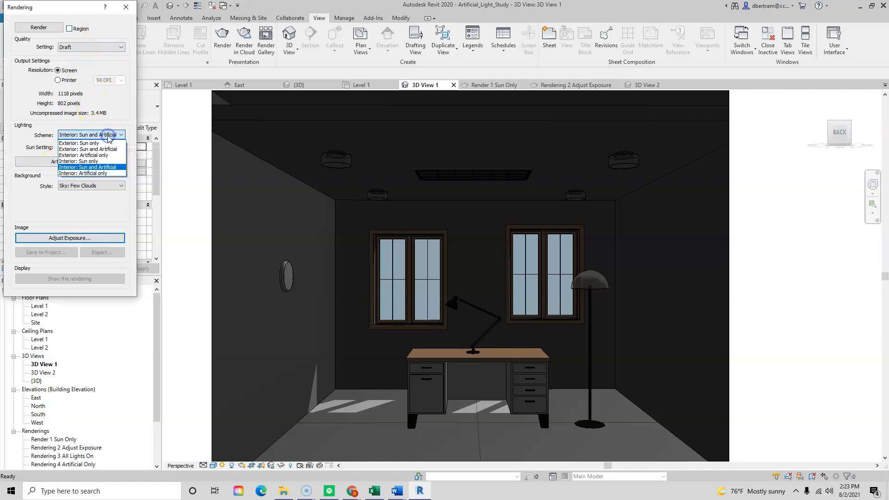
{"action": "left_click", "coordinate": [86, 167]}
{"action": "left_click", "coordinate": [103, 168]}
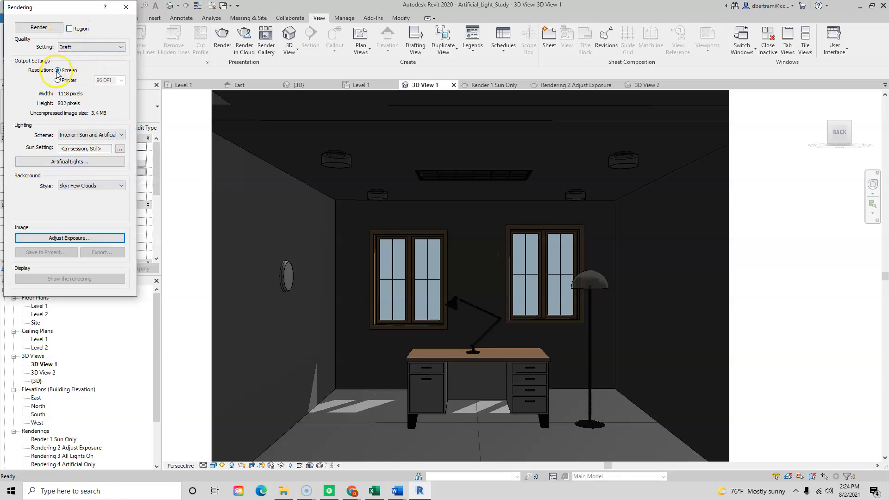
Review the on/off and dimming options of the ungrouped artificial lights for 3D View 1, keep all lights on, and close the render settings
{"action": "left_click", "coordinate": [77, 167]}
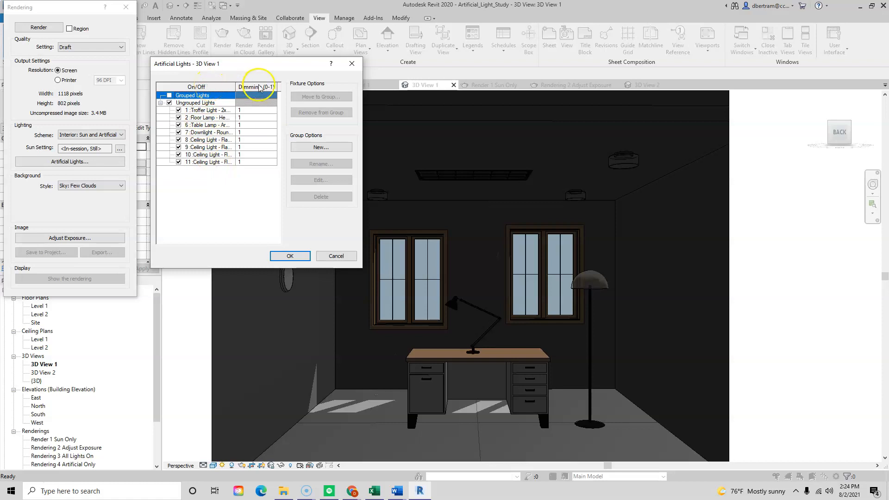
{"action": "left_click", "coordinate": [169, 103]}
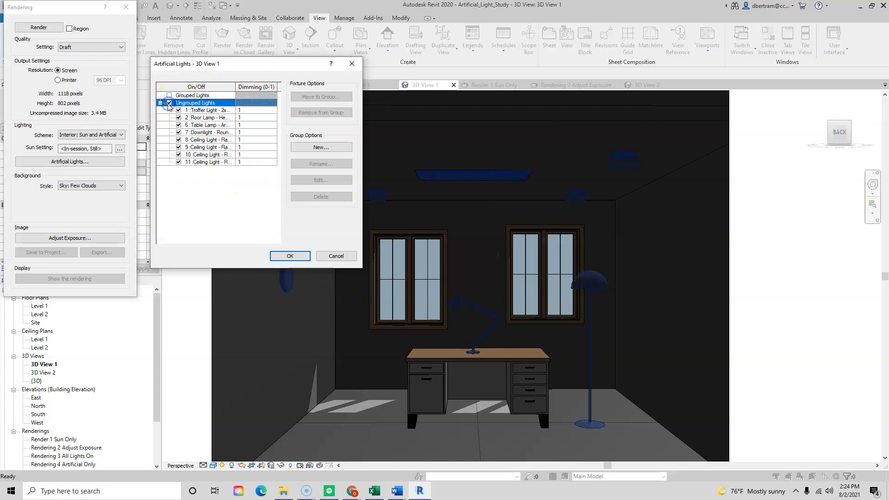
{"action": "left_click", "coordinate": [169, 103]}
{"action": "left_click", "coordinate": [177, 110]}
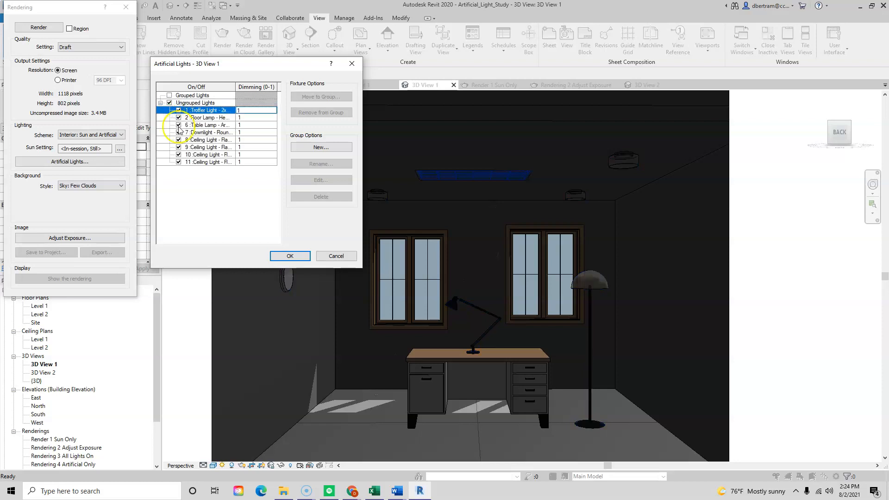
{"action": "left_click", "coordinate": [178, 132]}
{"action": "left_click", "coordinate": [178, 132]}
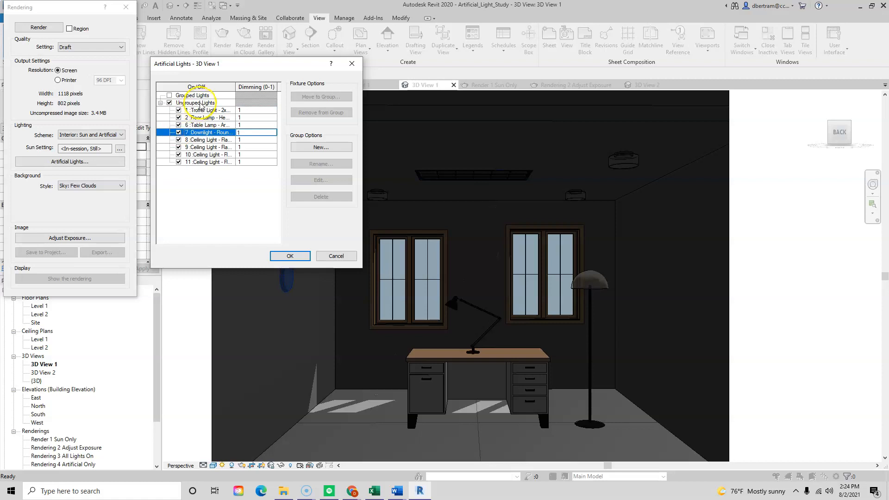
{"action": "left_click", "coordinate": [292, 256]}
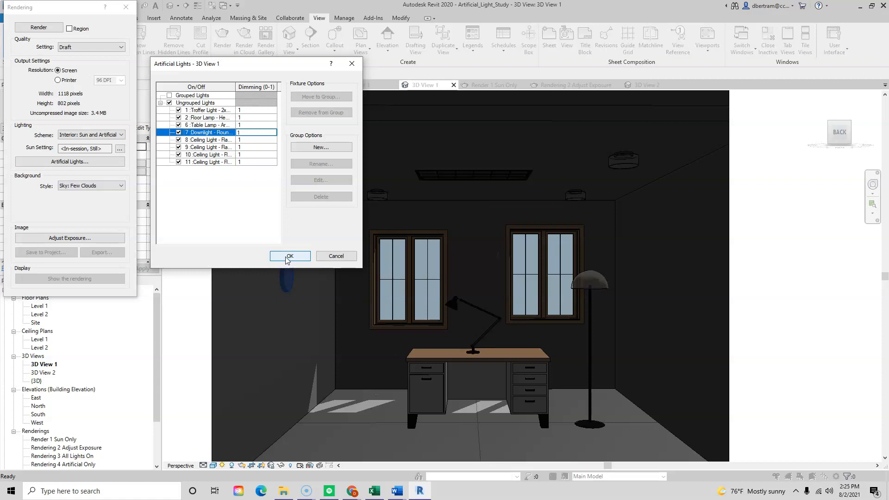
{"action": "left_click", "coordinate": [287, 258]}
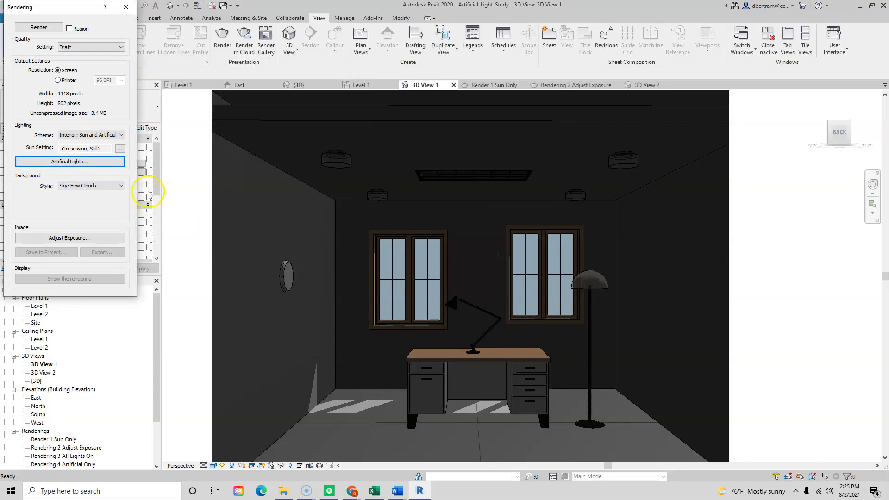
{"action": "left_click", "coordinate": [128, 7]}
Open the saved Render 1 Sun Only rendering to examine the room lit by daylight alone
{"action": "scroll", "coordinate": [60, 387], "scroll_direction": "down", "scroll_amount": 3}
{"action": "left_click", "coordinate": [63, 381]}
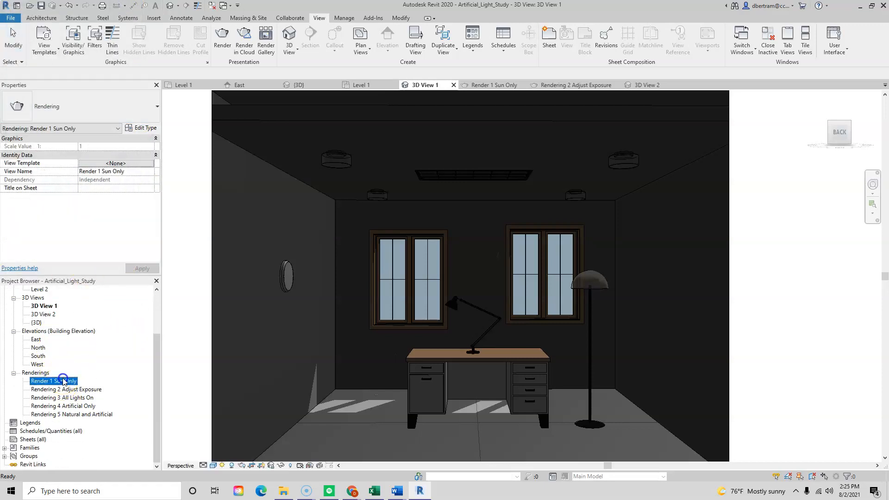
{"action": "left_click", "coordinate": [413, 223]}
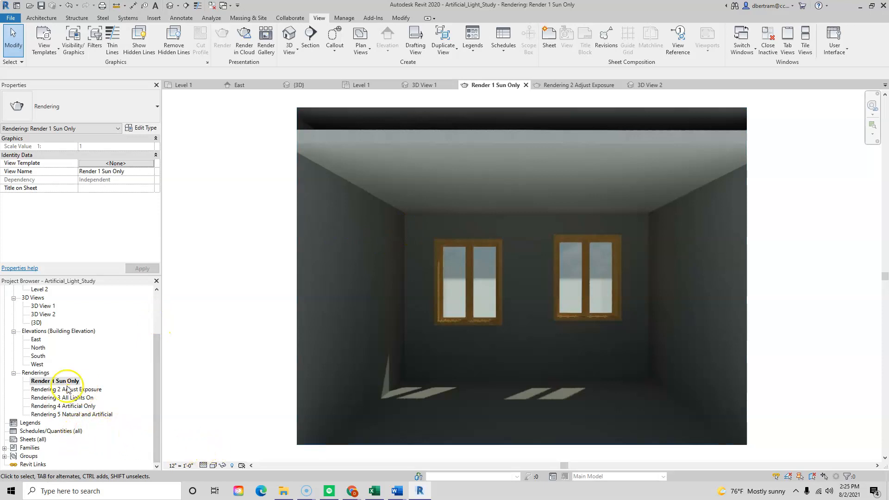
Open the {3D} view's sun settings and inspect the project location on the map, closing the map without changes
{"action": "double_click", "coordinate": [37, 323]}
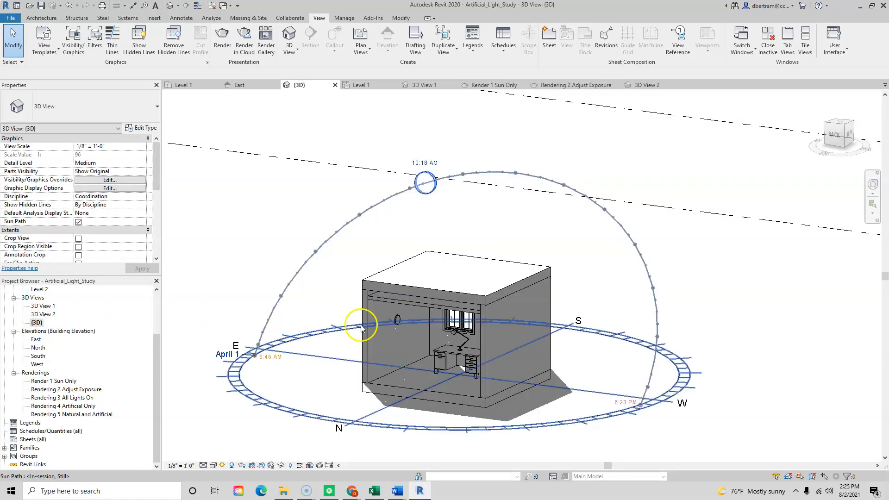
{"action": "scroll", "coordinate": [624, 240], "scroll_direction": "down", "scroll_amount": 3}
{"action": "scroll", "coordinate": [537, 333], "scroll_direction": "up", "scroll_amount": 3}
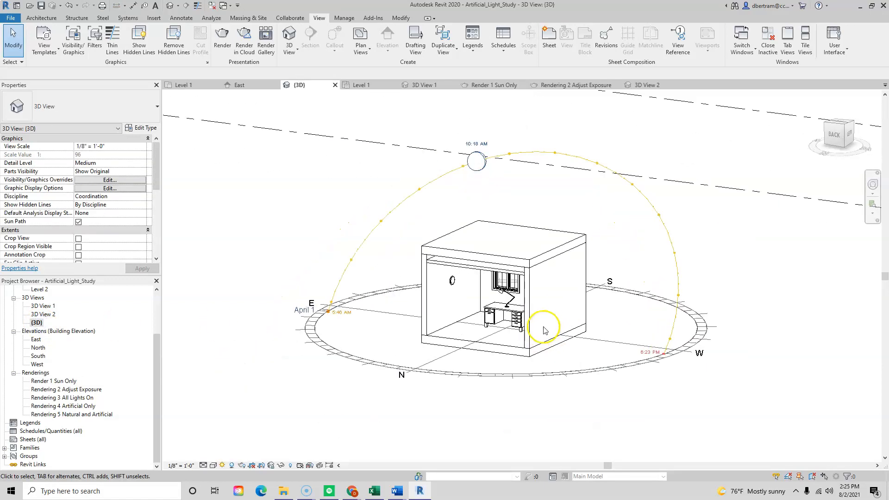
{"action": "left_click", "coordinate": [222, 466]}
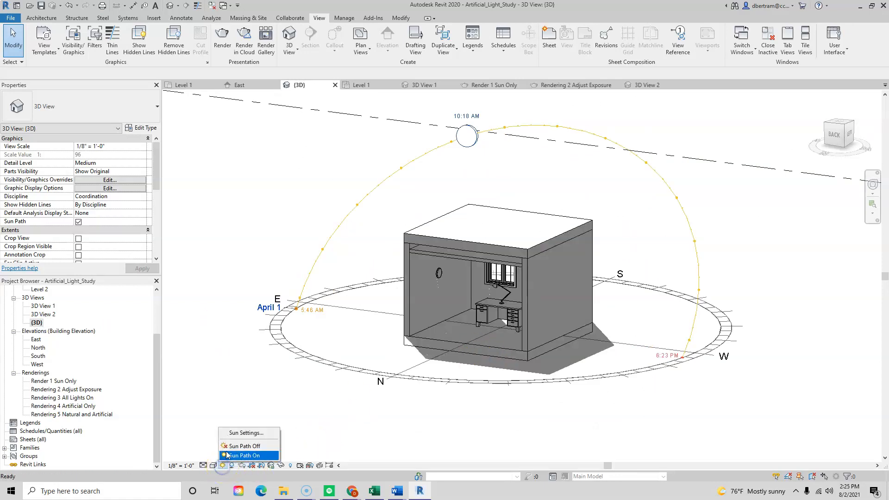
{"action": "left_click", "coordinate": [234, 433]}
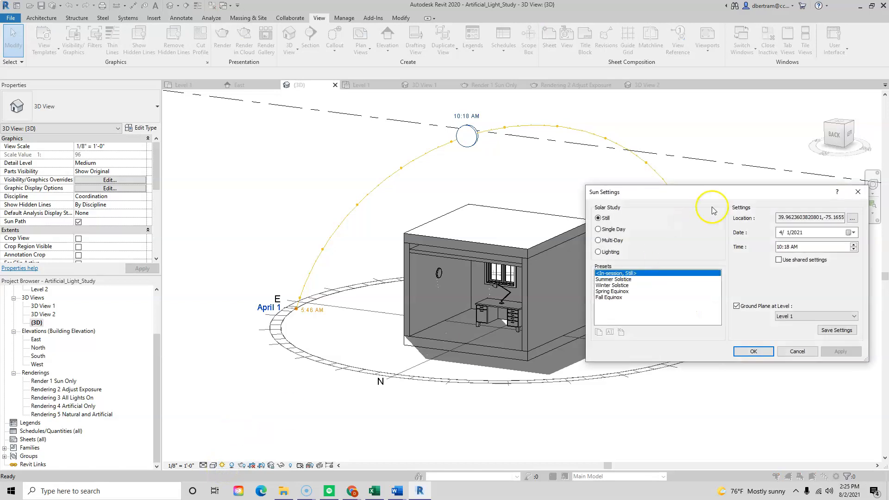
{"action": "left_click_drag", "start_coordinate": [713, 172], "coordinate": [718, 100]}
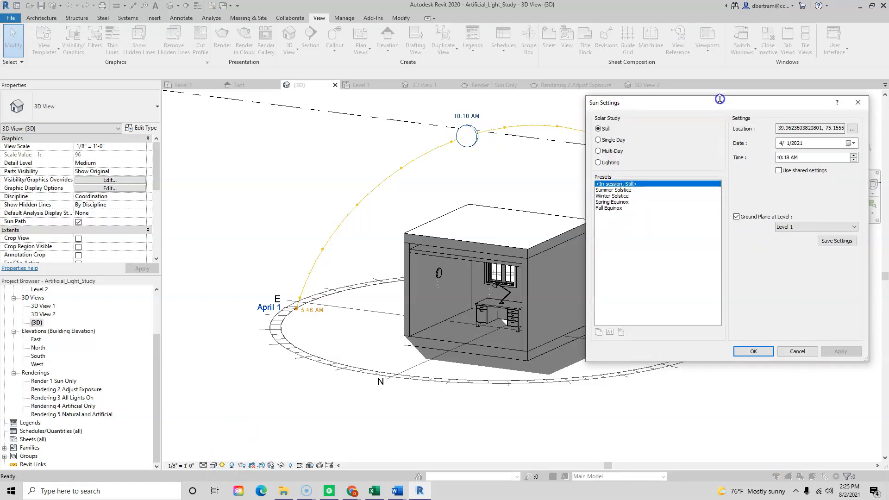
{"action": "left_click", "coordinate": [853, 128]}
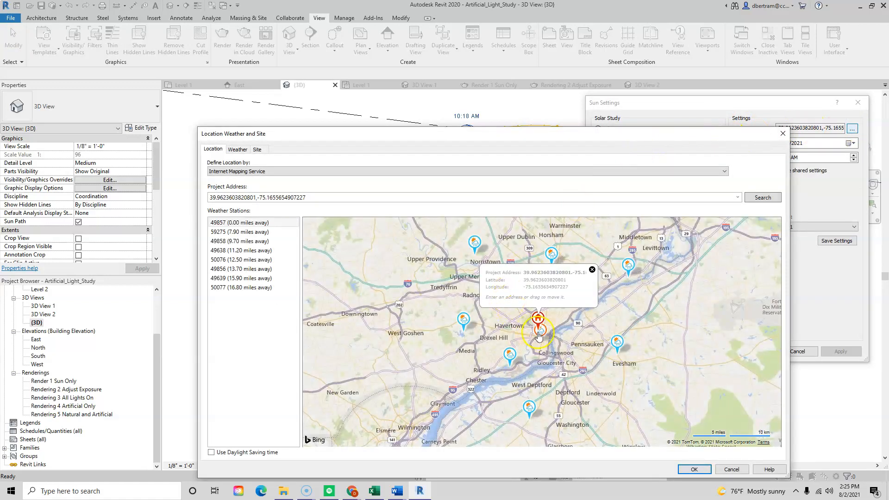
{"action": "scroll", "coordinate": [540, 336], "scroll_direction": "up", "scroll_amount": 3}
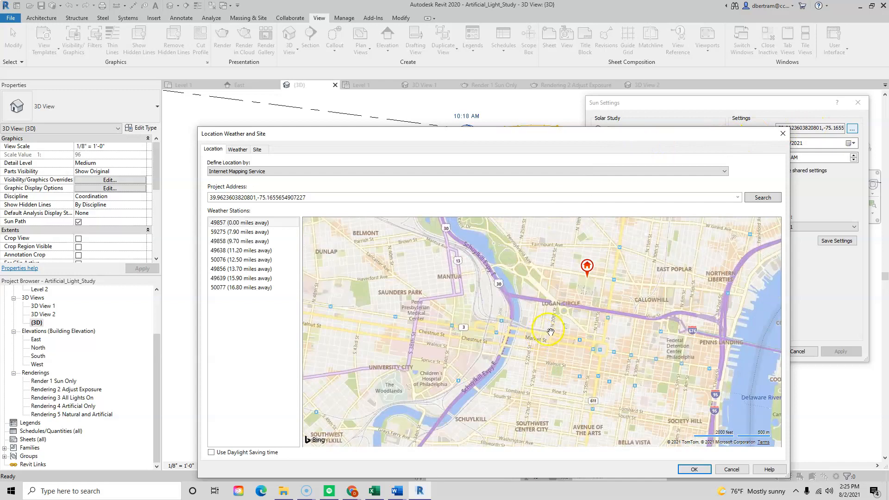
{"action": "scroll", "coordinate": [605, 291], "scroll_direction": "up", "scroll_amount": 2}
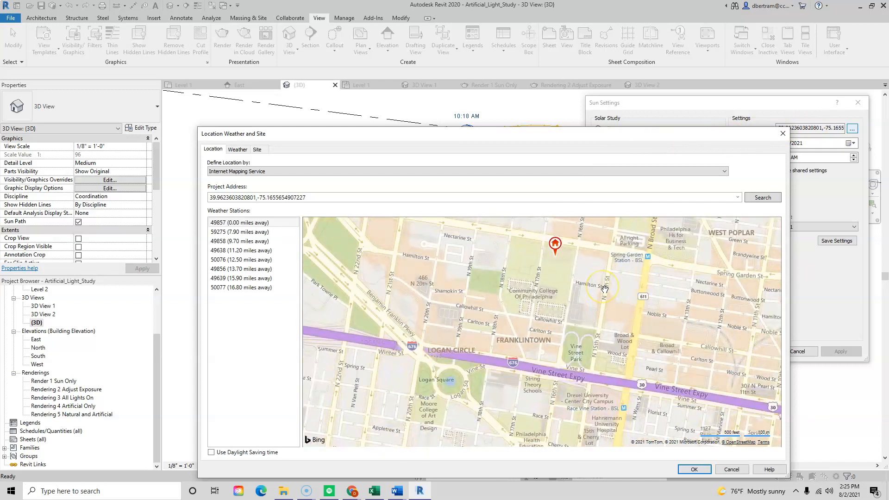
{"action": "left_click", "coordinate": [782, 133]}
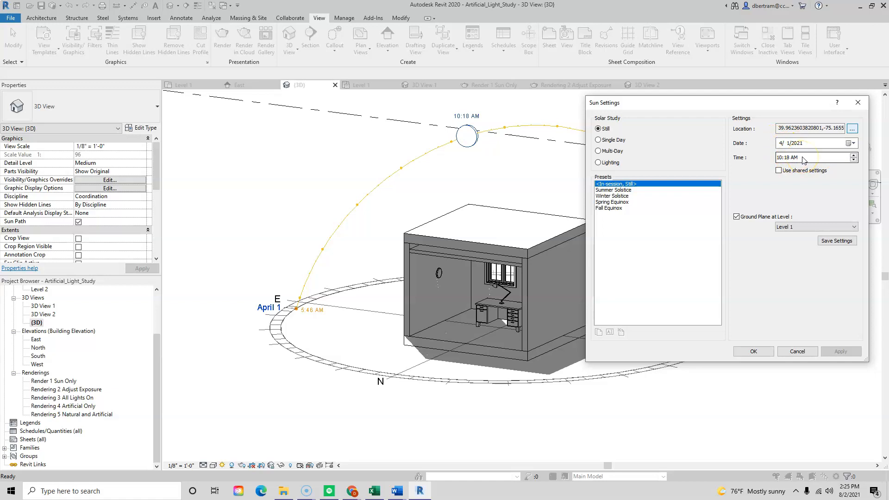
Set the {3D} view's sun date to May 1, 2021 and apply it
{"action": "left_click", "coordinate": [853, 144]}
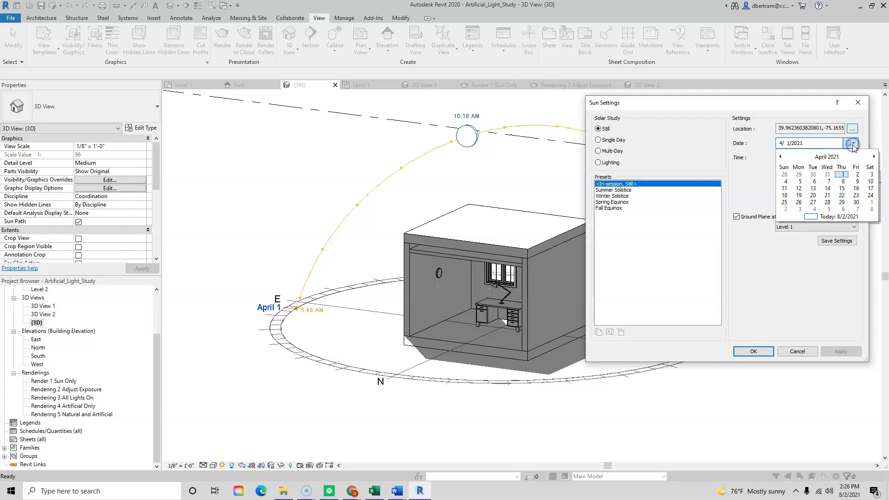
{"action": "left_click", "coordinate": [873, 156]}
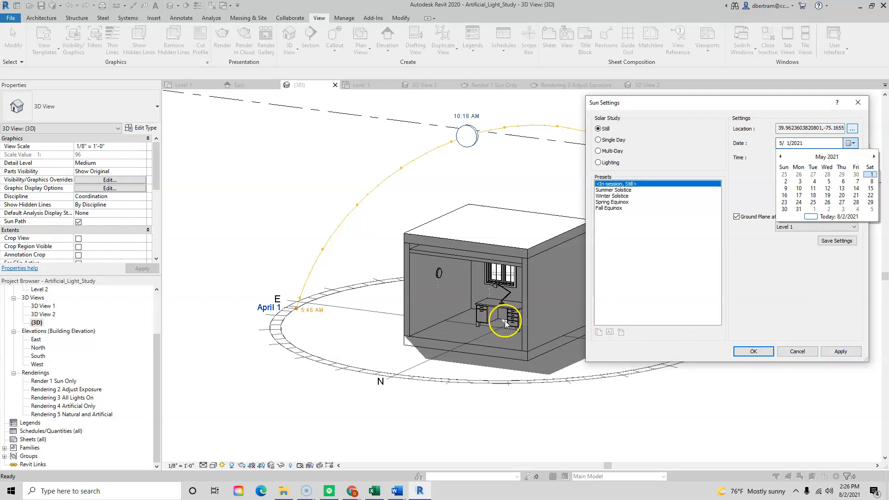
{"action": "left_click", "coordinate": [845, 354]}
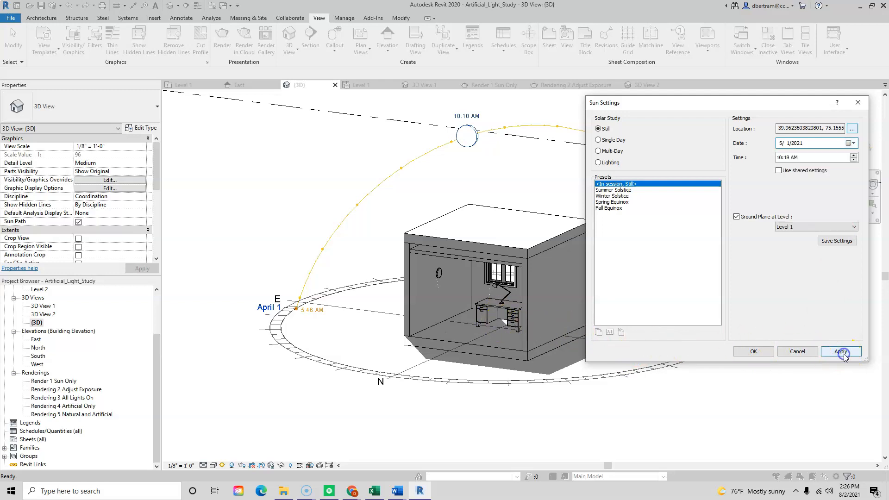
{"action": "left_click", "coordinate": [843, 354]}
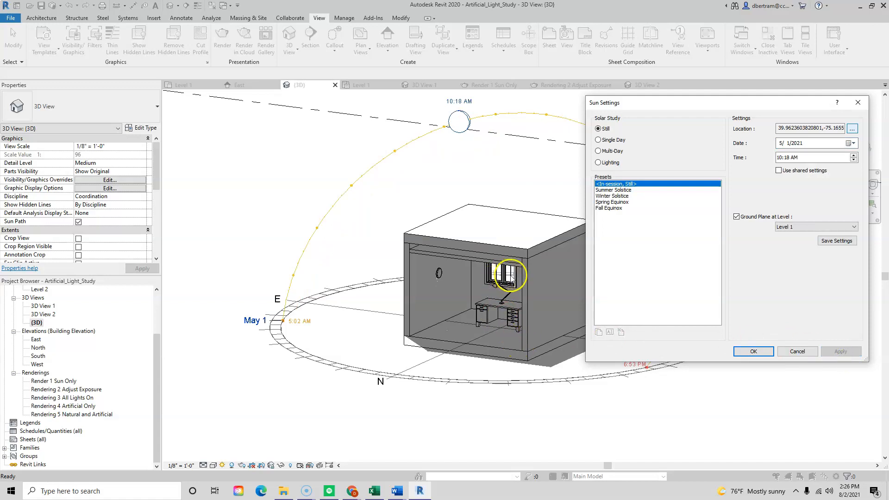
Return the {3D} view's sun date to April 1, 2021, accept the sun settings, and inspect the shadows inside the room
{"action": "left_click", "coordinate": [849, 143]}
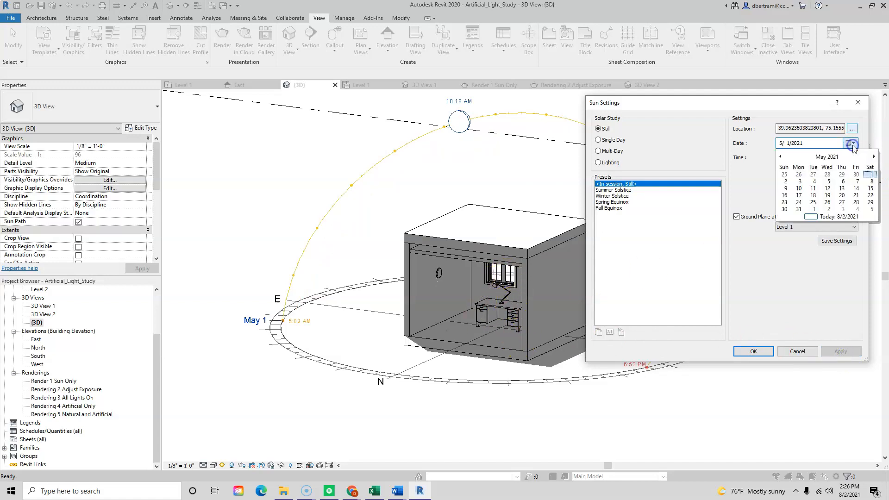
{"action": "left_click", "coordinate": [780, 156]}
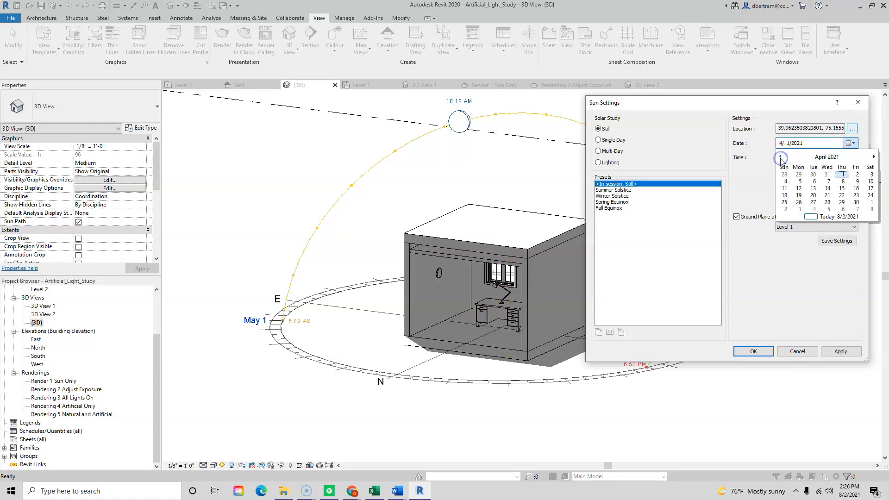
{"action": "left_click", "coordinate": [837, 353]}
{"action": "left_click", "coordinate": [837, 353]}
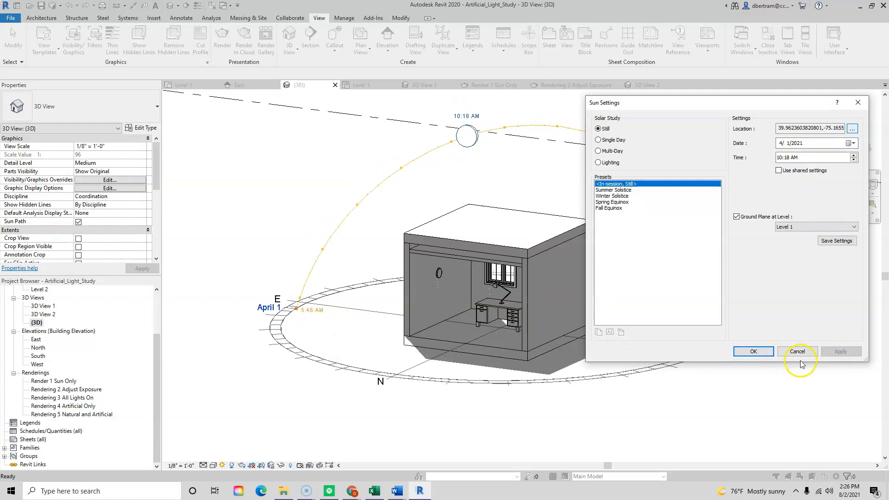
{"action": "left_click", "coordinate": [755, 352]}
{"action": "middle_click_drag", "start_coordinate": [488, 329], "coordinate": [528, 298], "text": "shift"}
{"action": "scroll", "coordinate": [529, 306], "scroll_direction": "up", "scroll_amount": 3}
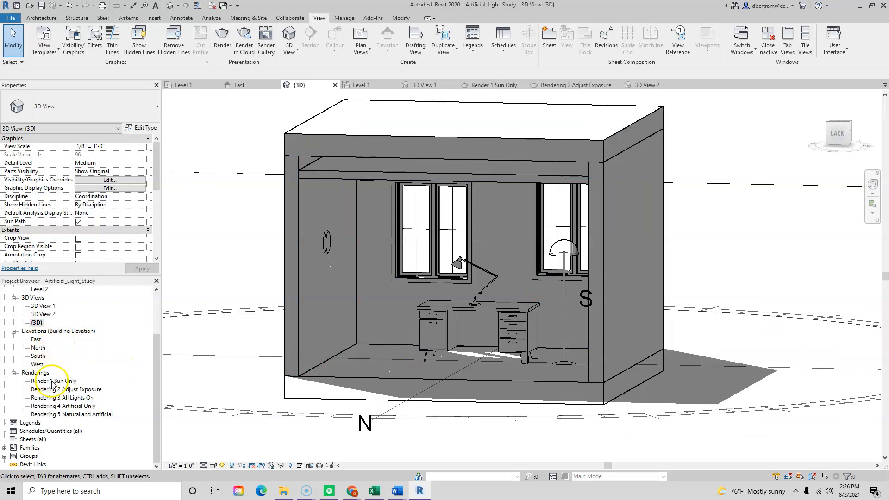
Open 3D View 1 and set its sun time to 2:22 PM, applying the change
{"action": "double_click", "coordinate": [46, 307]}
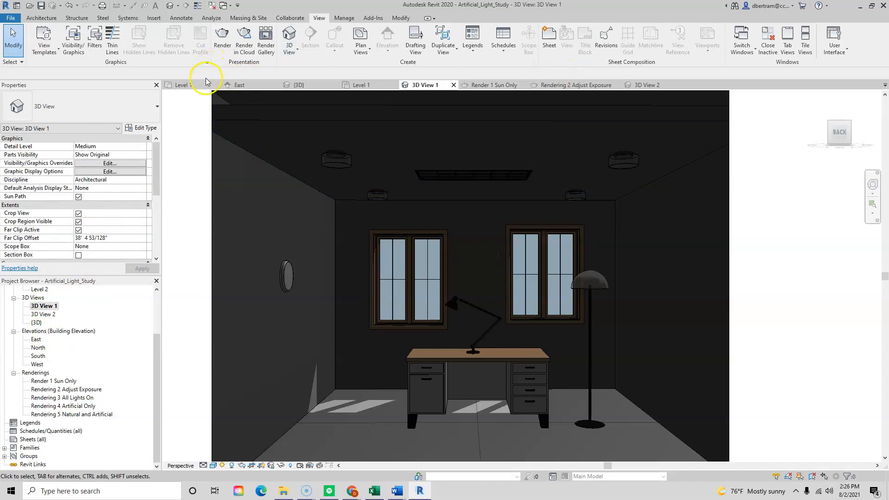
{"action": "left_click", "coordinate": [224, 466]}
{"action": "left_click", "coordinate": [244, 432]}
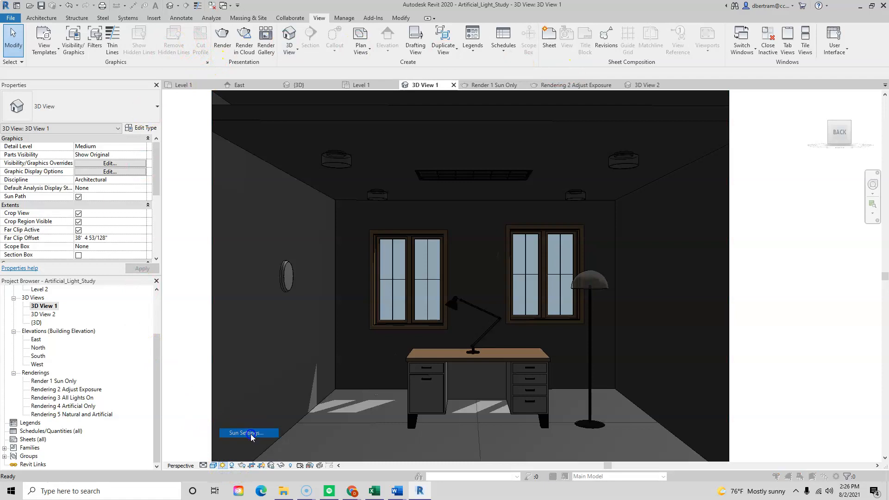
{"action": "left_click", "coordinate": [854, 156]}
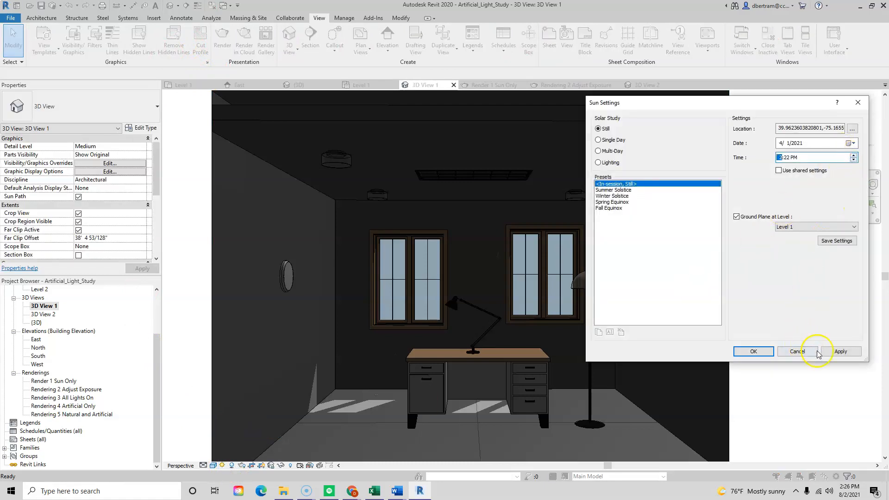
{"action": "left_click", "coordinate": [841, 351]}
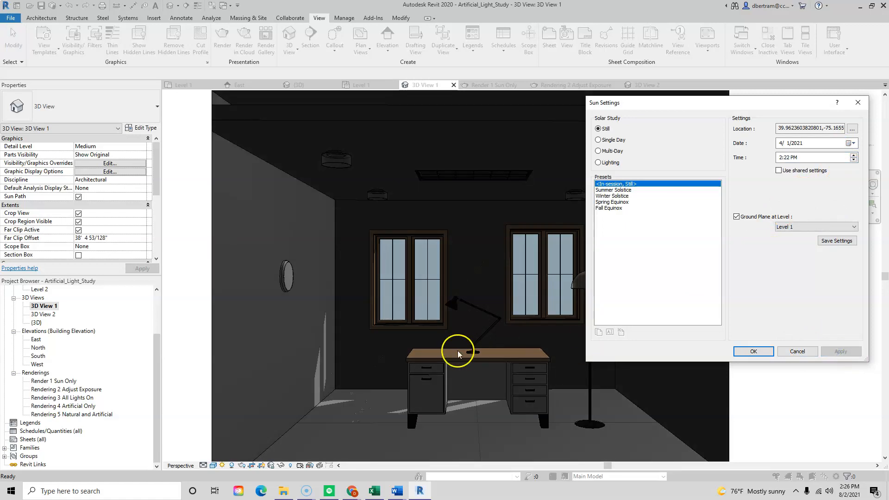
Set the sun time of 3D View 1 back to 1:22 PM and accept the sun settings
{"action": "left_click", "coordinate": [855, 160]}
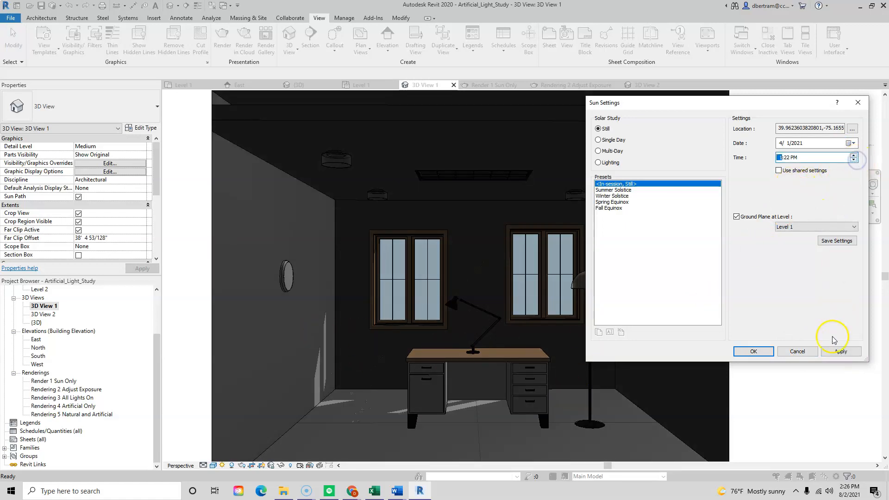
{"action": "left_click", "coordinate": [840, 351]}
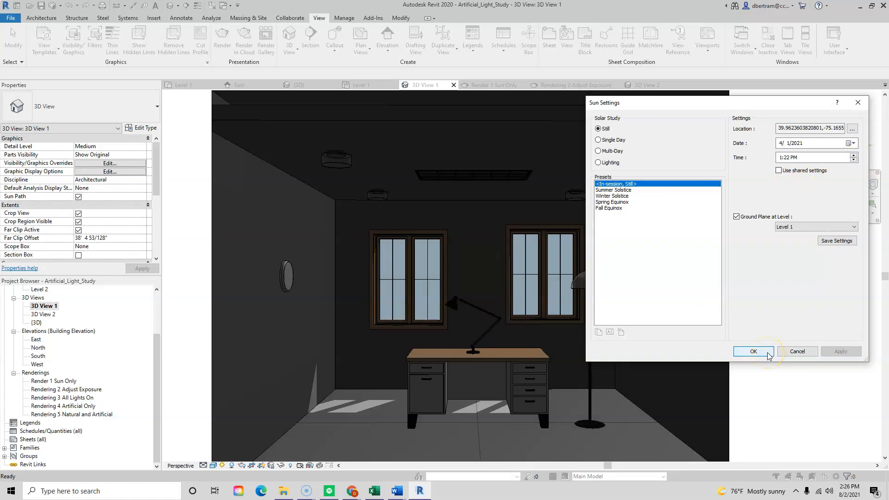
{"action": "left_click", "coordinate": [767, 355]}
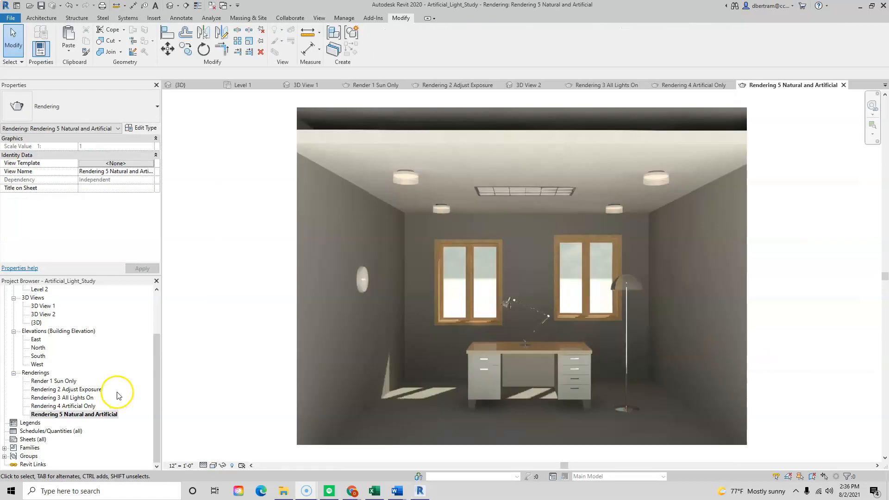
Review the saved renderings Render 1 Sun Only and Rendering 2 Adjust Exposure to compare their brightness
{"action": "left_click", "coordinate": [74, 381]}
{"action": "double_click", "coordinate": [70, 382]}
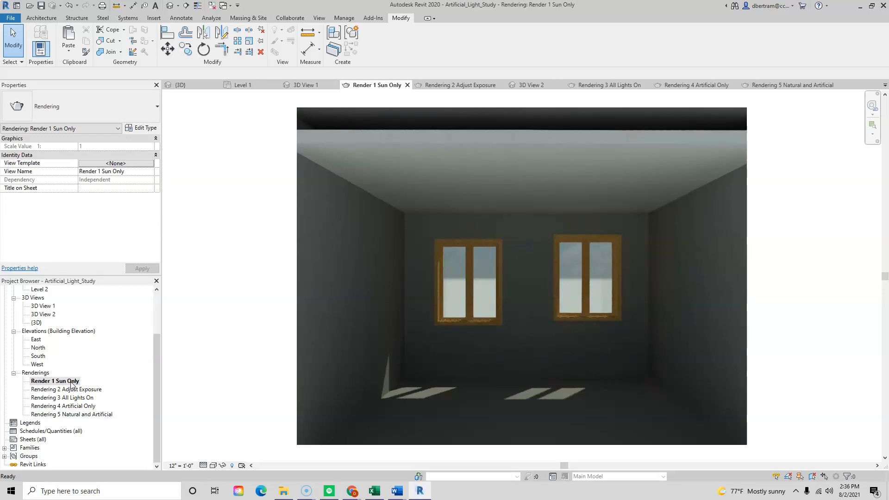
{"action": "double_click", "coordinate": [72, 389]}
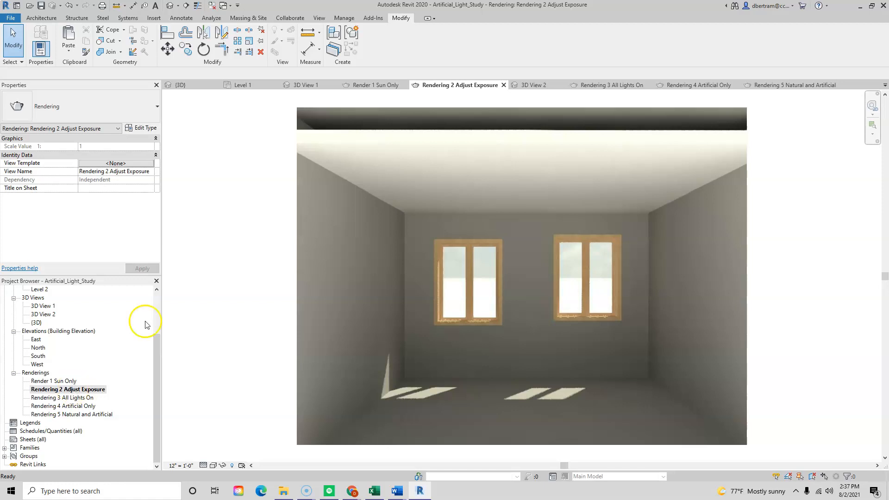
Open 3D View 1 and render it with the existing Draft quality and Interior: Sun and Artificial lighting scheme
{"action": "left_click", "coordinate": [319, 18]}
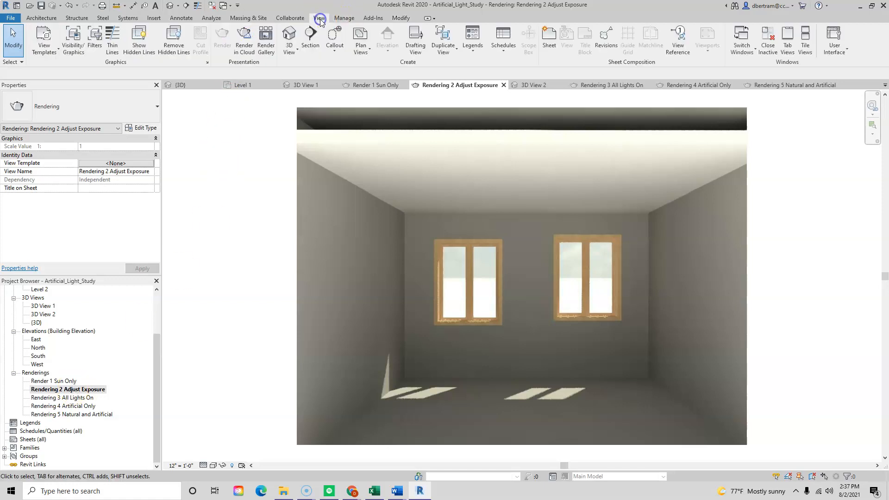
{"action": "left_click", "coordinate": [291, 48]}
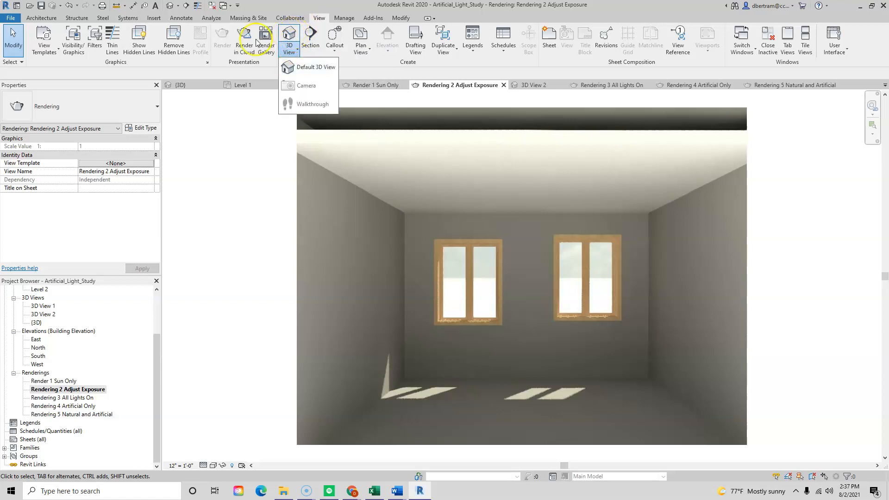
{"action": "left_click", "coordinate": [243, 125]}
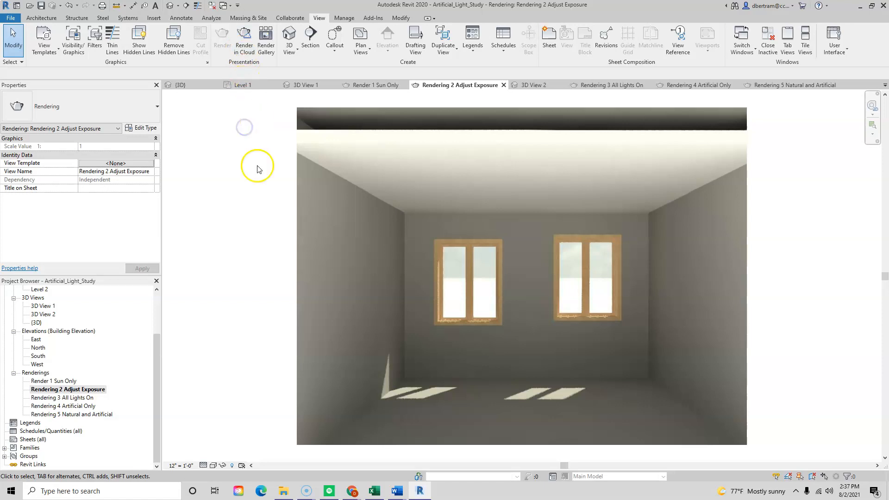
{"action": "double_click", "coordinate": [43, 305]}
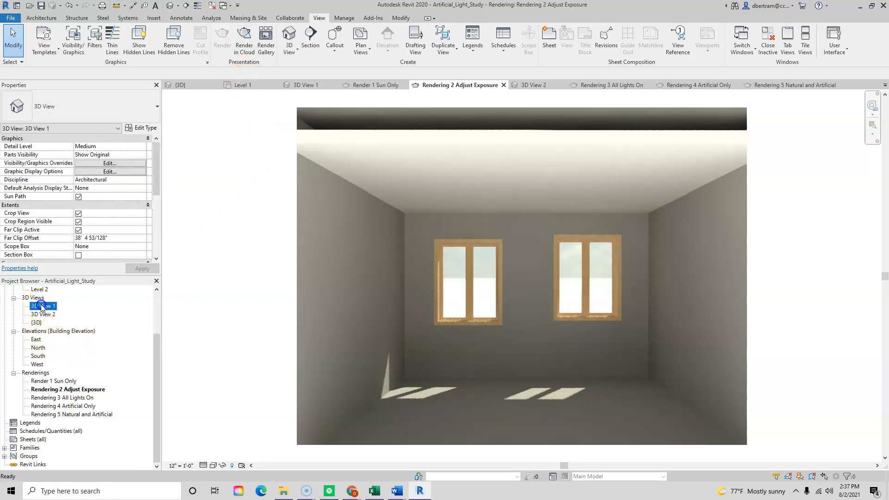
{"action": "left_click", "coordinate": [222, 37]}
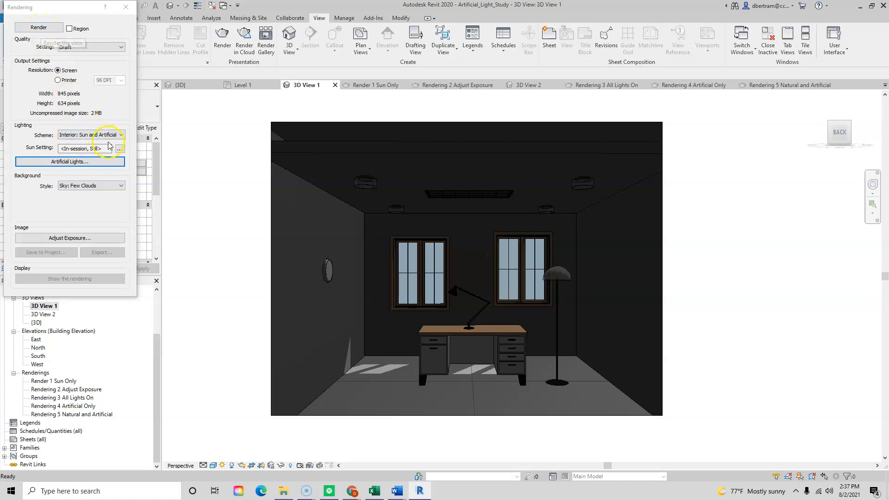
{"action": "left_click", "coordinate": [45, 31]}
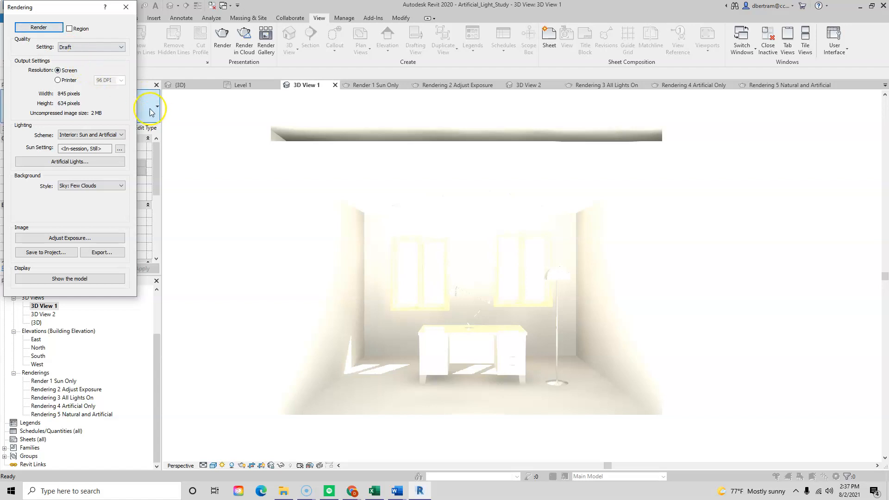
Darken the new rendering by applying exposure values of 11.44 and 12.15 in turn
{"action": "left_click", "coordinate": [75, 238]}
{"action": "left_click", "coordinate": [76, 238]}
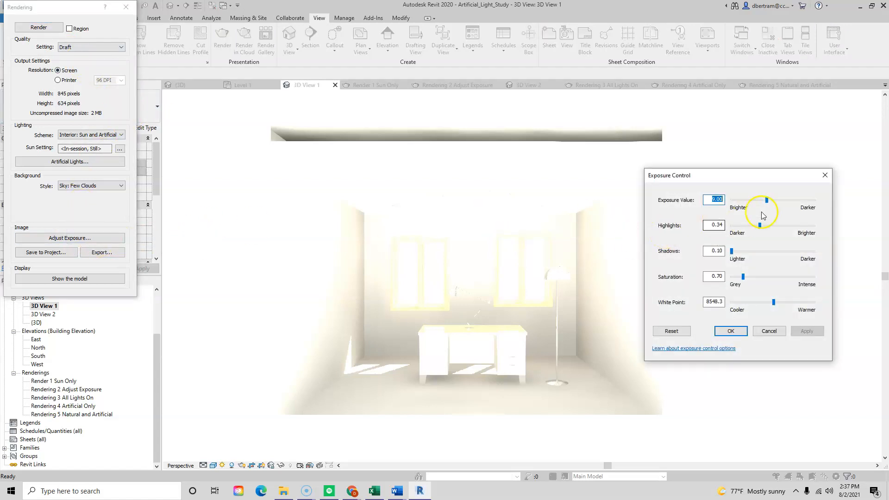
{"action": "left_click_drag", "start_coordinate": [767, 206], "coordinate": [772, 206]}
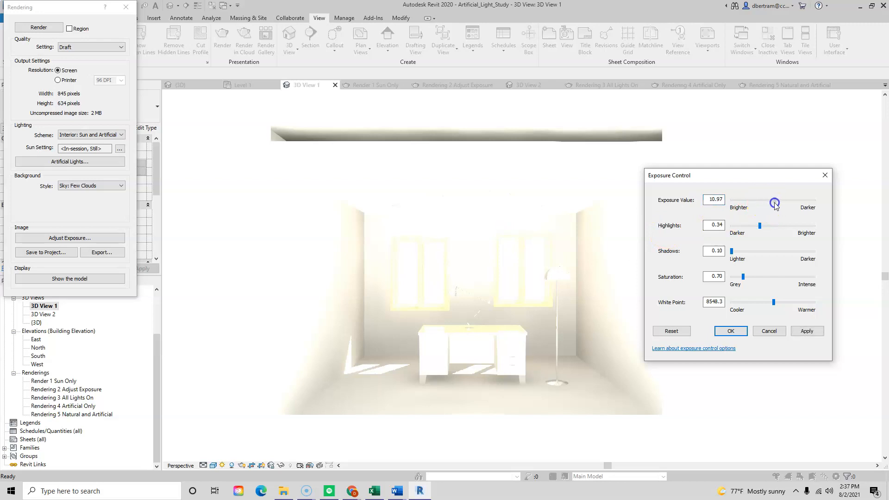
{"action": "left_click", "coordinate": [806, 330]}
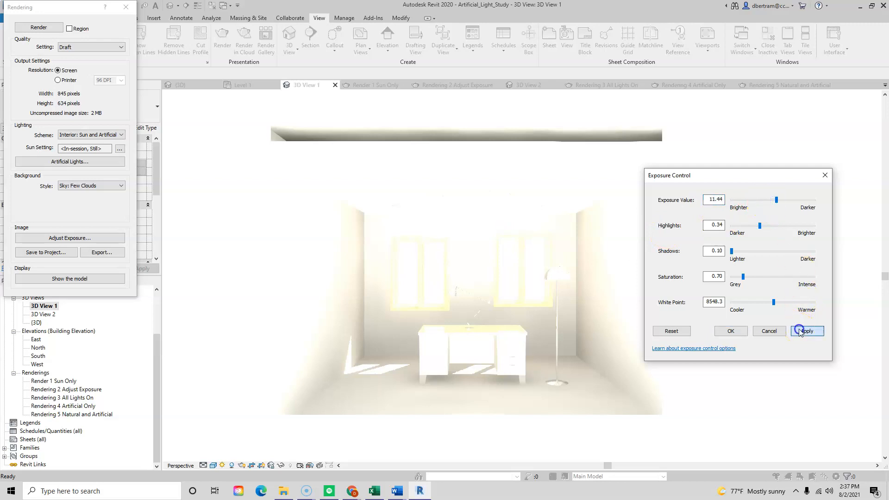
{"action": "left_click_drag", "start_coordinate": [777, 203], "coordinate": [780, 202]}
{"action": "left_click", "coordinate": [809, 331]}
Raise the rendering's exposure value to 13.69 and apply it
{"action": "left_click", "coordinate": [780, 202]}
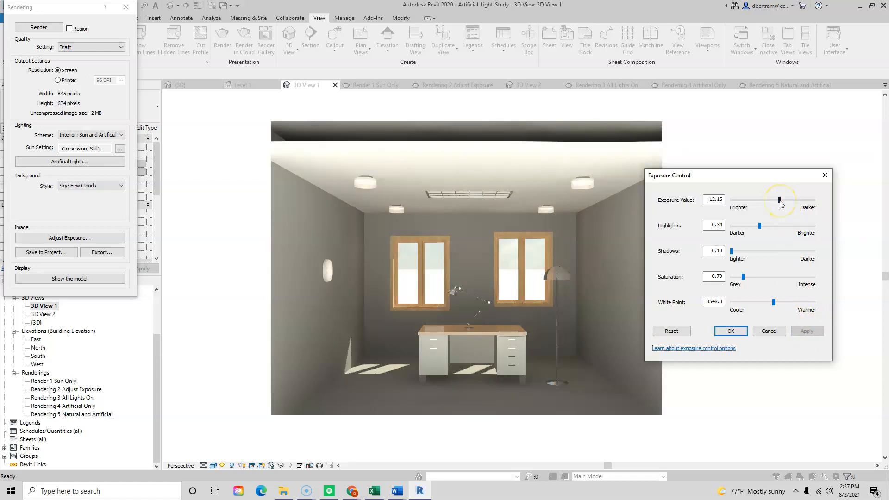
{"action": "left_click_drag", "start_coordinate": [781, 202], "coordinate": [786, 200]}
{"action": "left_click", "coordinate": [806, 331]}
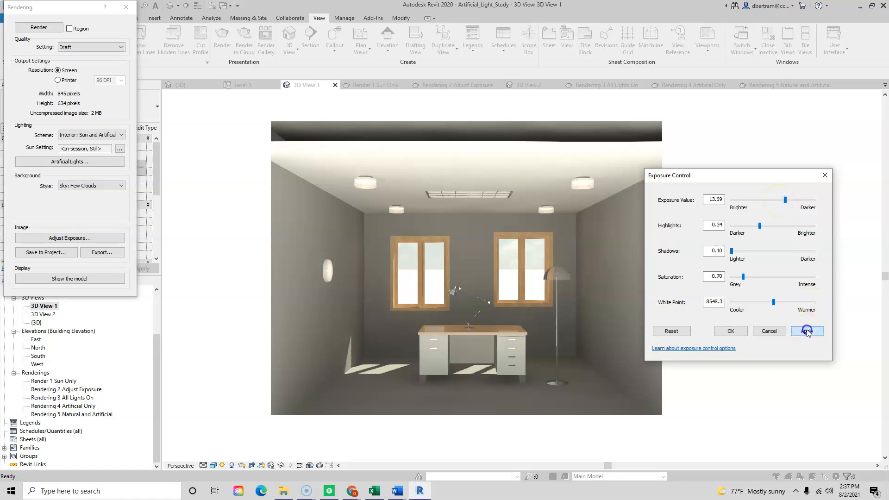
Set the rendering's exposure value to 12.03, apply it, and close the exposure and rendering dialogs
{"action": "left_click", "coordinate": [749, 226]}
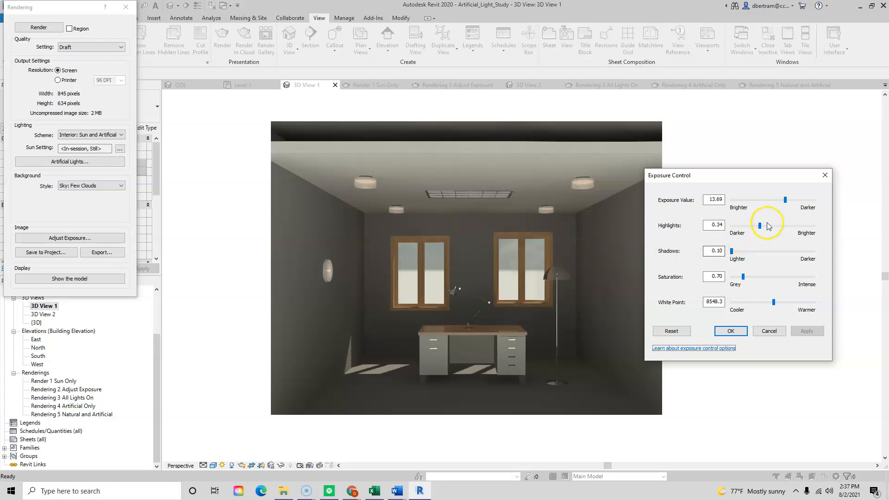
{"action": "left_click_drag", "start_coordinate": [785, 200], "coordinate": [777, 204]}
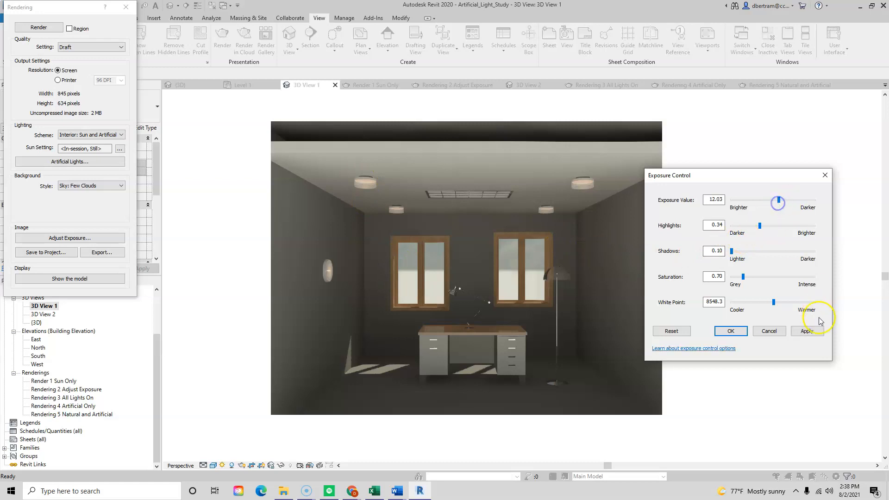
{"action": "left_click", "coordinate": [810, 334]}
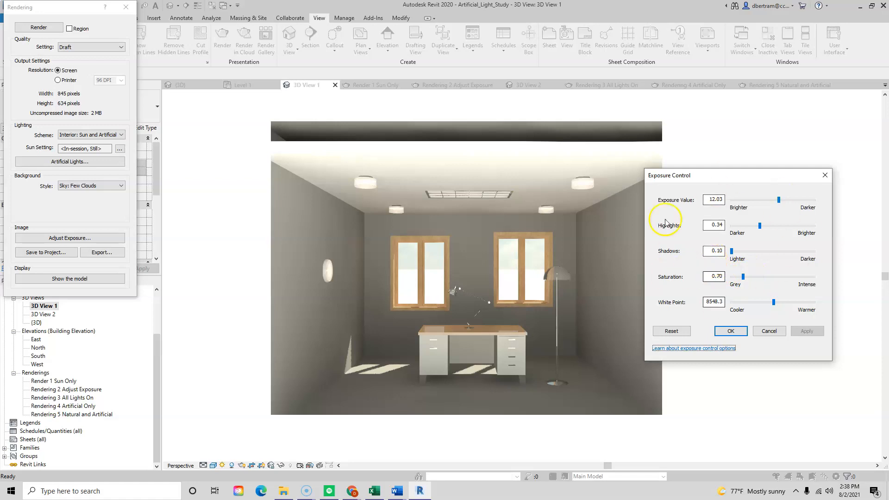
{"action": "left_click", "coordinate": [826, 176]}
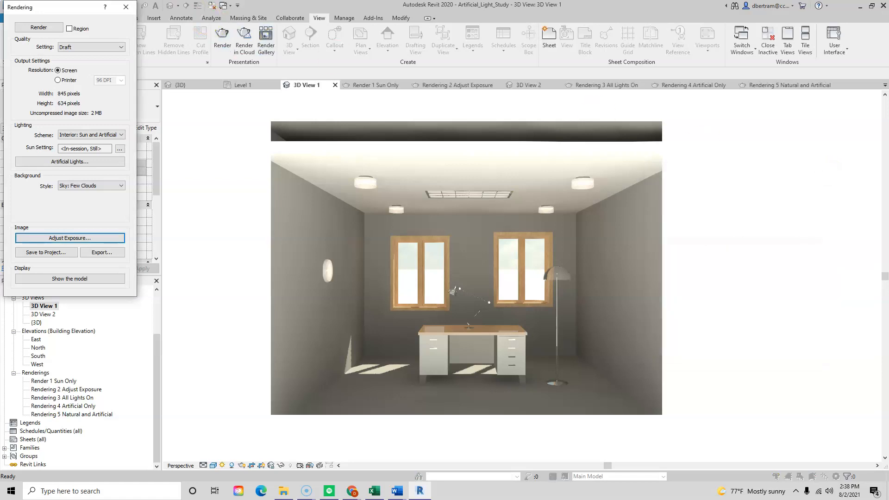
{"action": "left_click", "coordinate": [121, 9]}
Review the saved renderings 3 All Lights On, 4 Artificial Only, and 5 Natural and Artificial to compare their lighting
{"action": "double_click", "coordinate": [70, 398]}
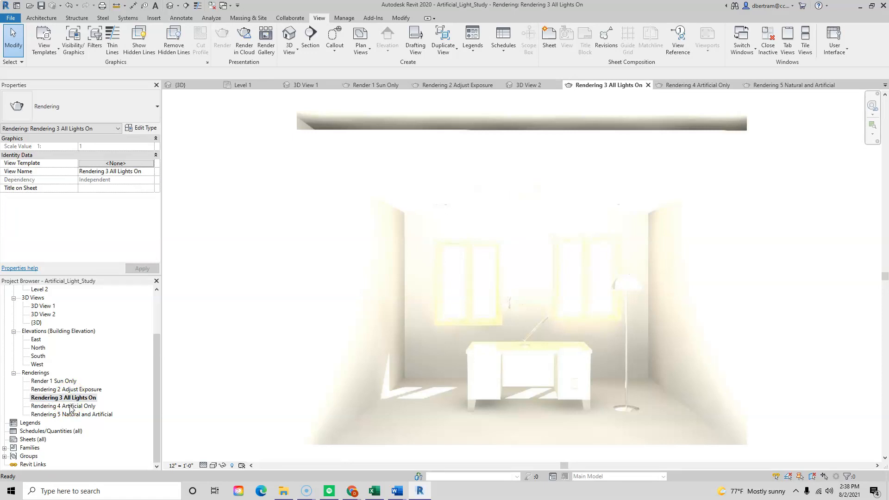
{"action": "double_click", "coordinate": [70, 406]}
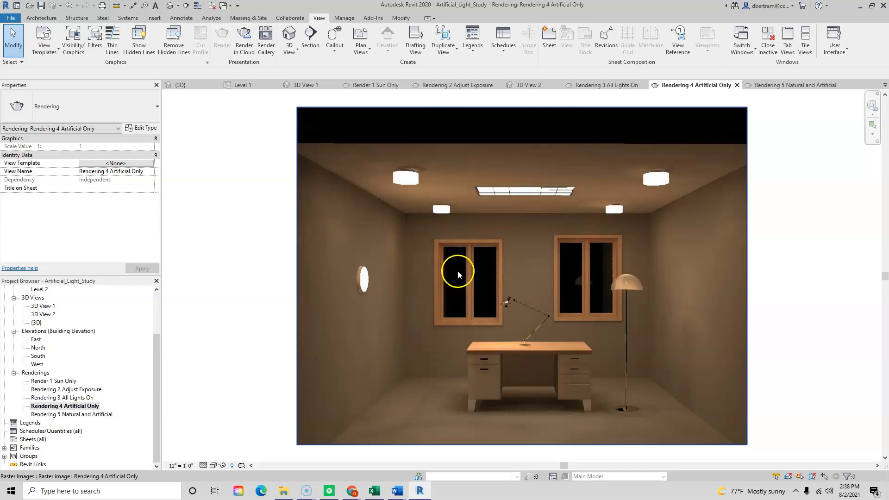
{"action": "double_click", "coordinate": [82, 415]}
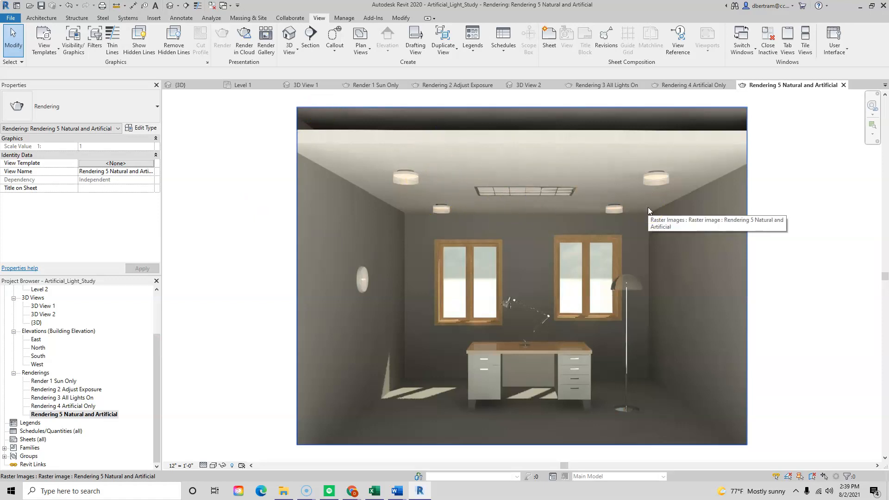
{"action": "left_click", "coordinate": [512, 327]}
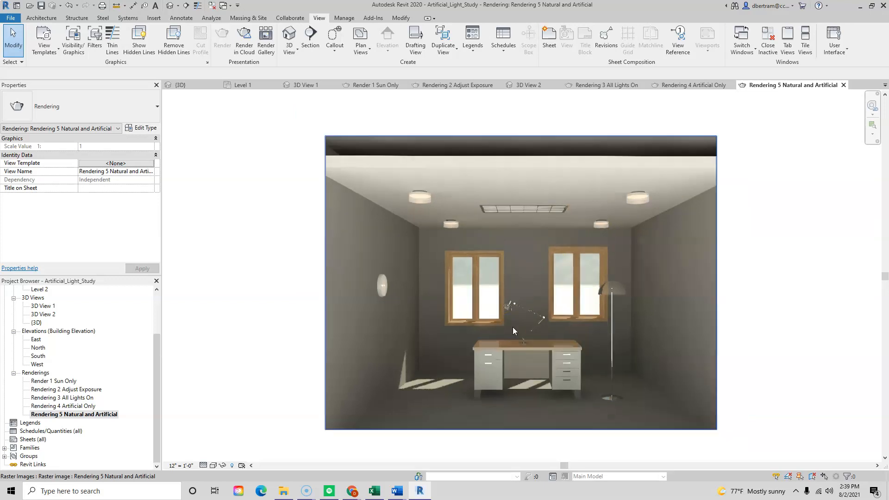